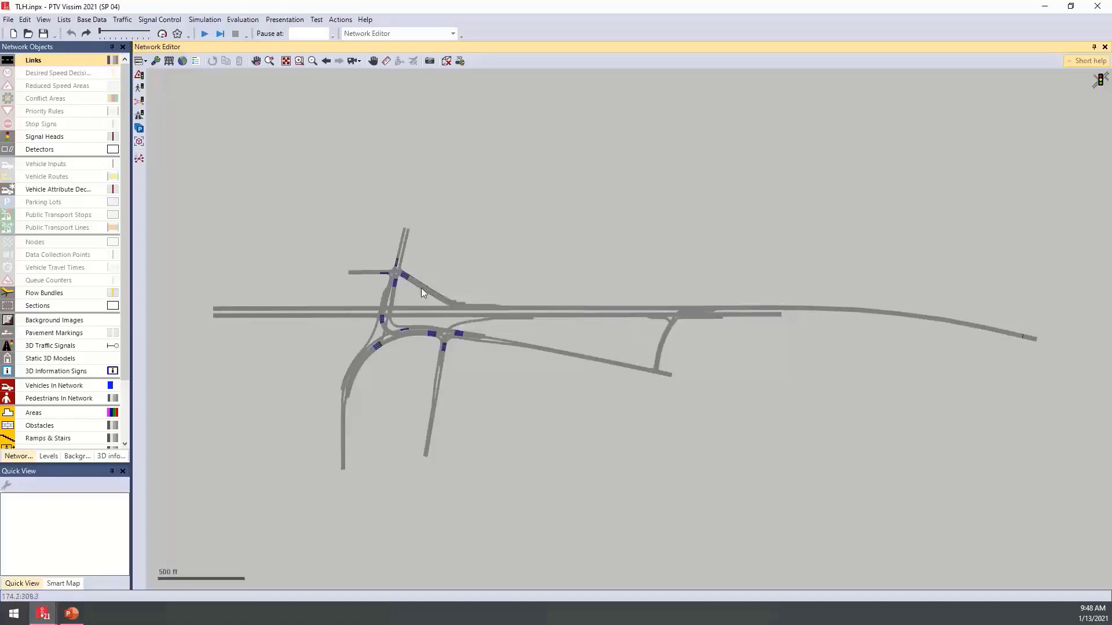
# Show the static vehicle routes of the Apalachee Pkwy WB routing decision and enlarge the list area below the network.
pyautogui.click(1024, 337)
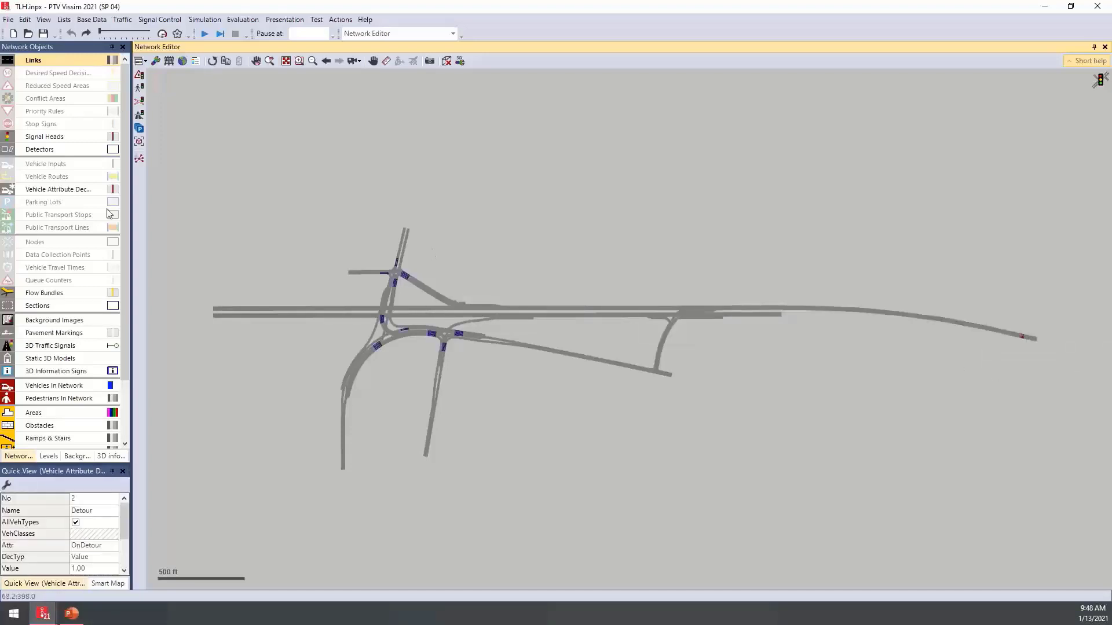
pyautogui.click(58, 179)
pyautogui.scroll(4, 809, 350)
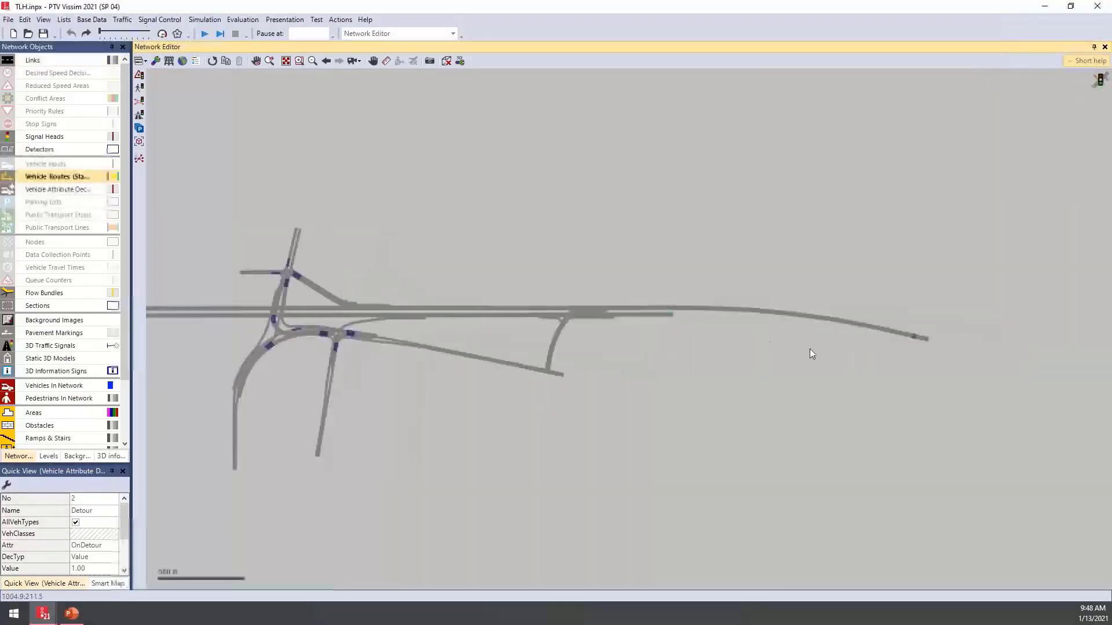
pyautogui.doubleClick(948, 337)
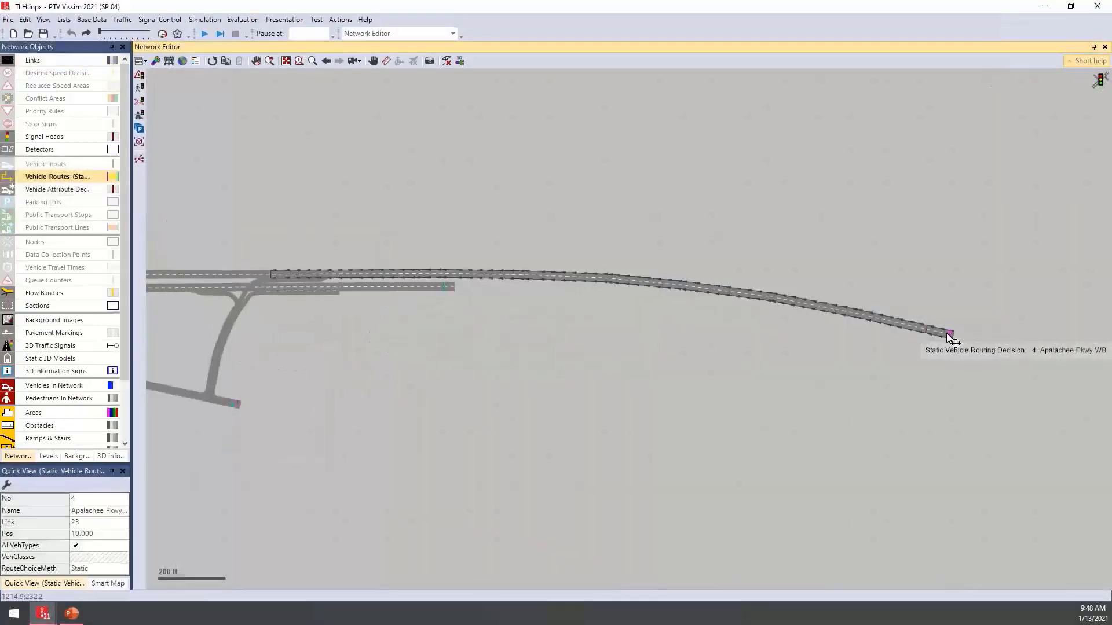
pyautogui.moveTo(409, 301); pyautogui.dragTo(649, 323)
pyautogui.scroll(-3, 654, 326)
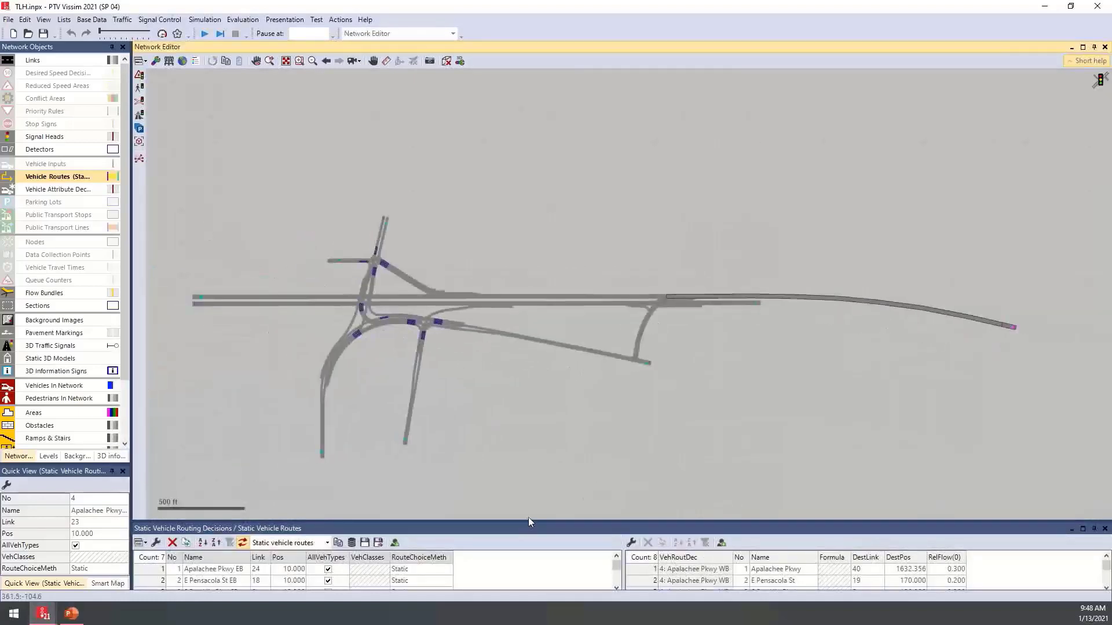
pyautogui.moveTo(528, 520); pyautogui.dragTo(400, 389)
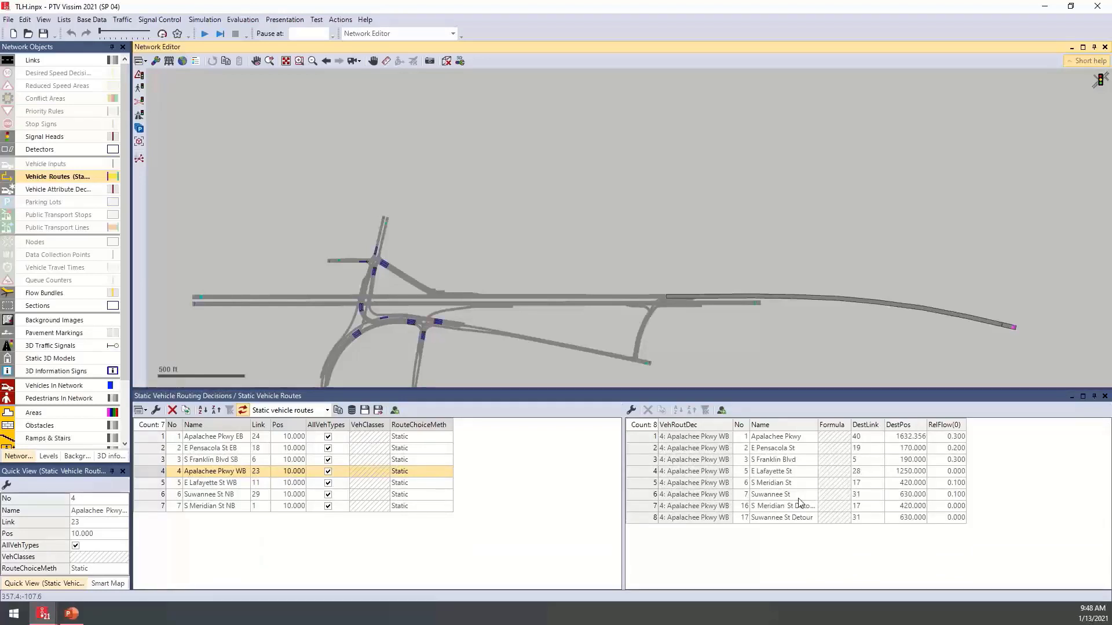
pyautogui.moveTo(655, 350); pyautogui.dragTo(708, 247)
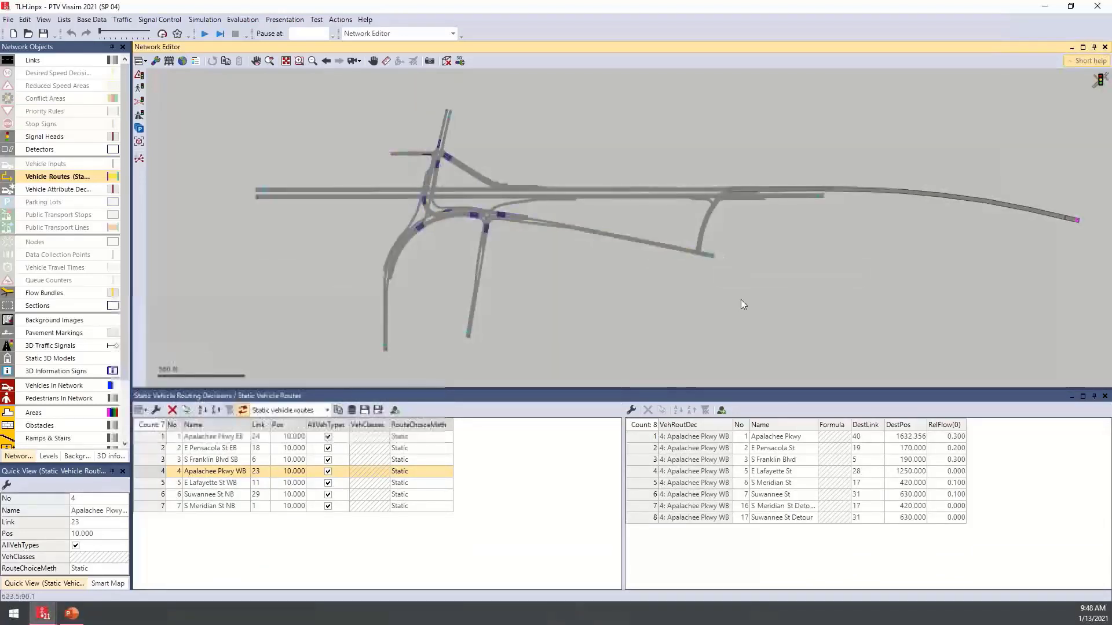
# Highlight the regular S Meridian St and Suwannee St routes in the network and compare them with their two detour routes.
pyautogui.doubleClick(794, 484)
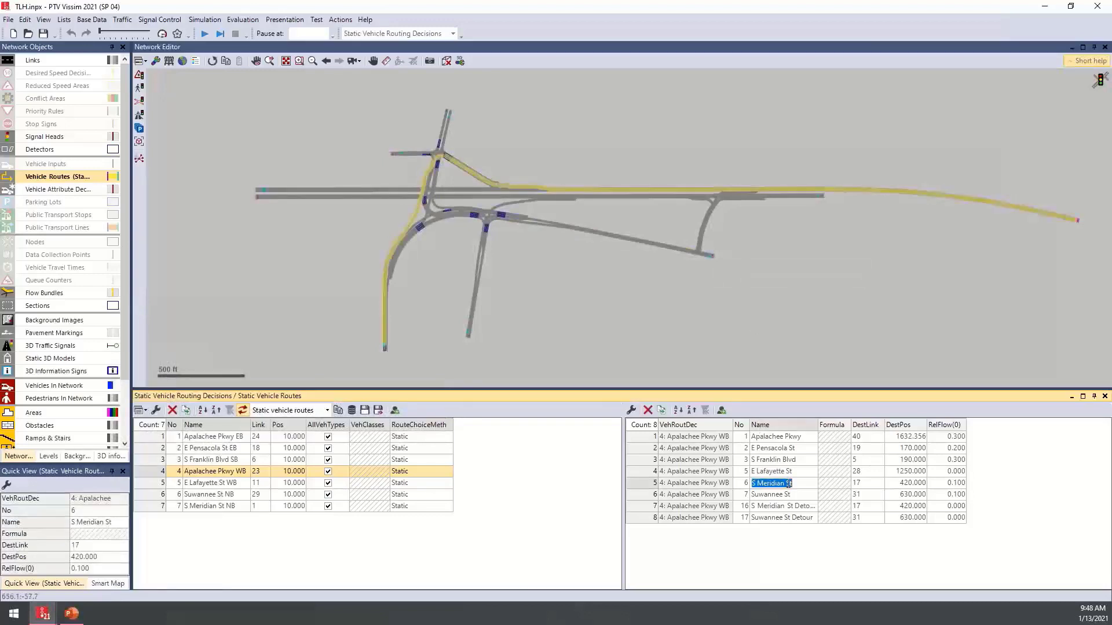
pyautogui.click(794, 497)
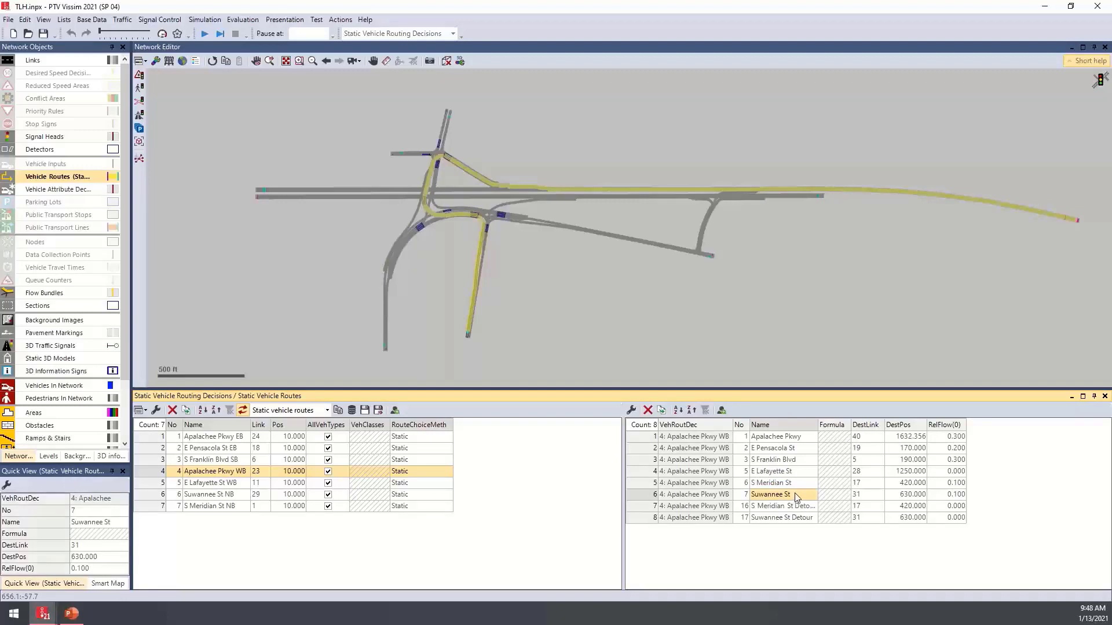
pyautogui.click(801, 485)
pyautogui.keyDown('ctrl'); pyautogui.click(802, 494); pyautogui.keyUp('ctrl')
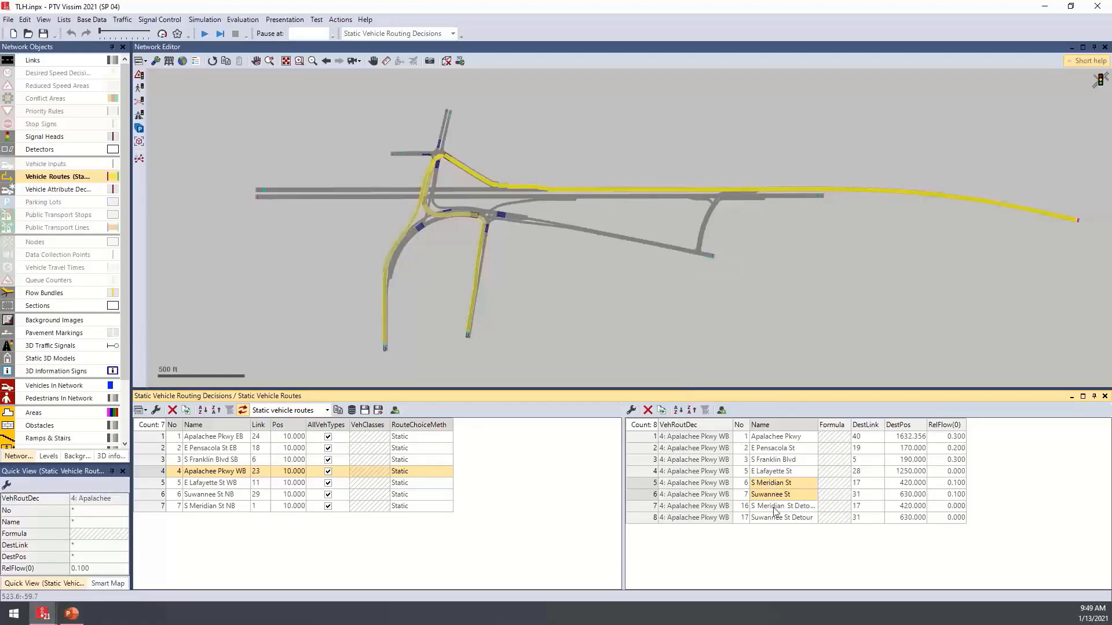
pyautogui.moveTo(775, 508); pyautogui.dragTo(776, 516)
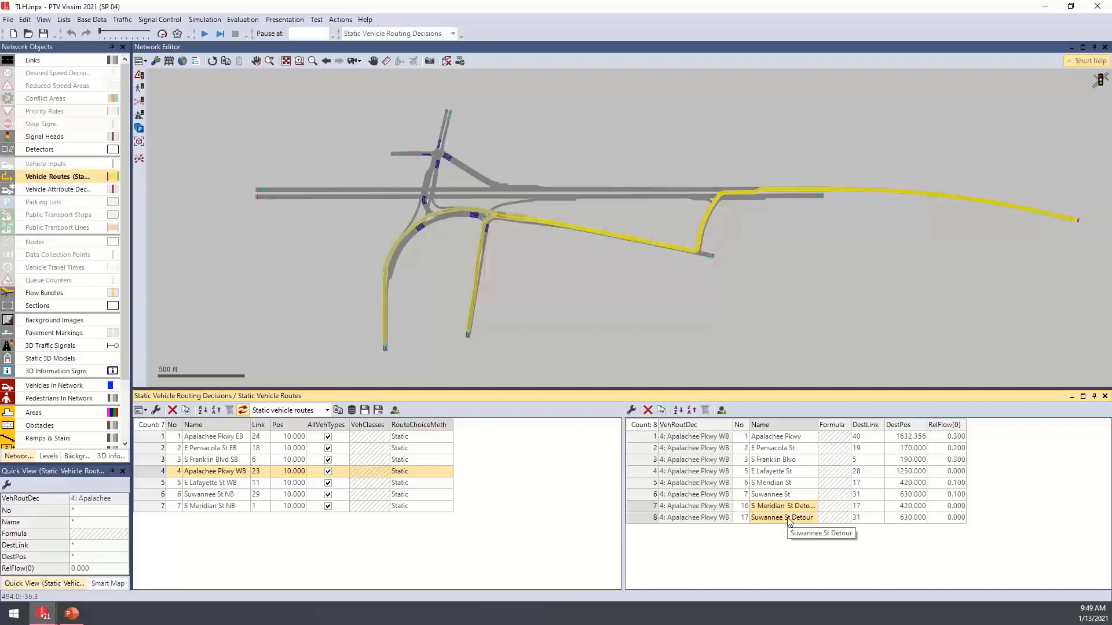
# Compare the relative flows of the regular S Meridian St and Suwannee St routes with those of their detour routes.
pyautogui.click(959, 484)
pyautogui.moveTo(959, 489); pyautogui.dragTo(961, 496)
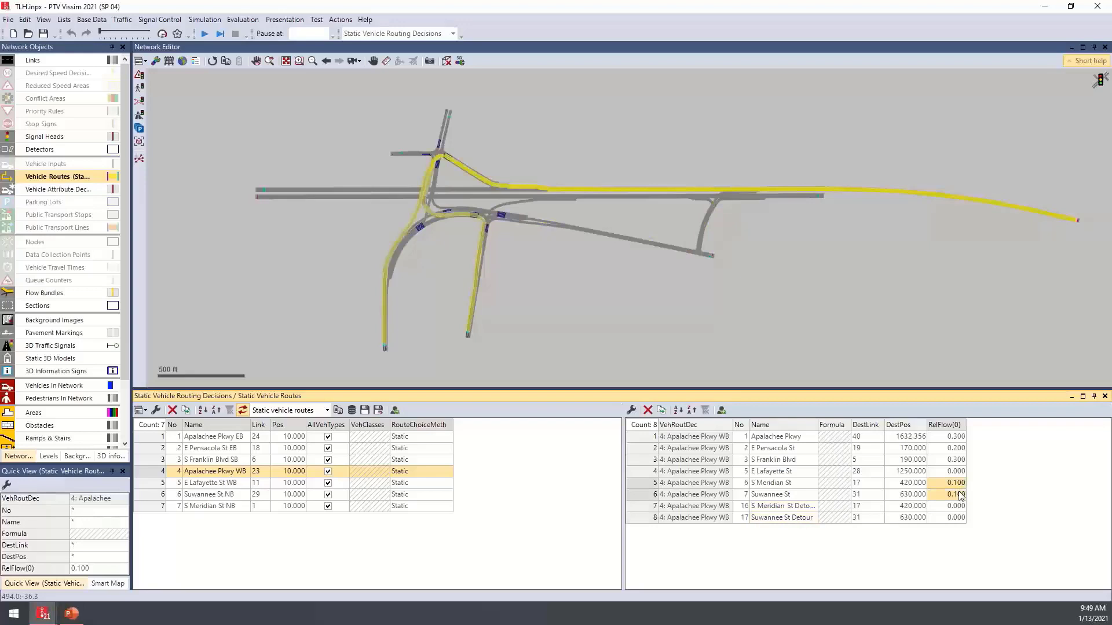
pyautogui.moveTo(959, 506); pyautogui.dragTo(961, 518)
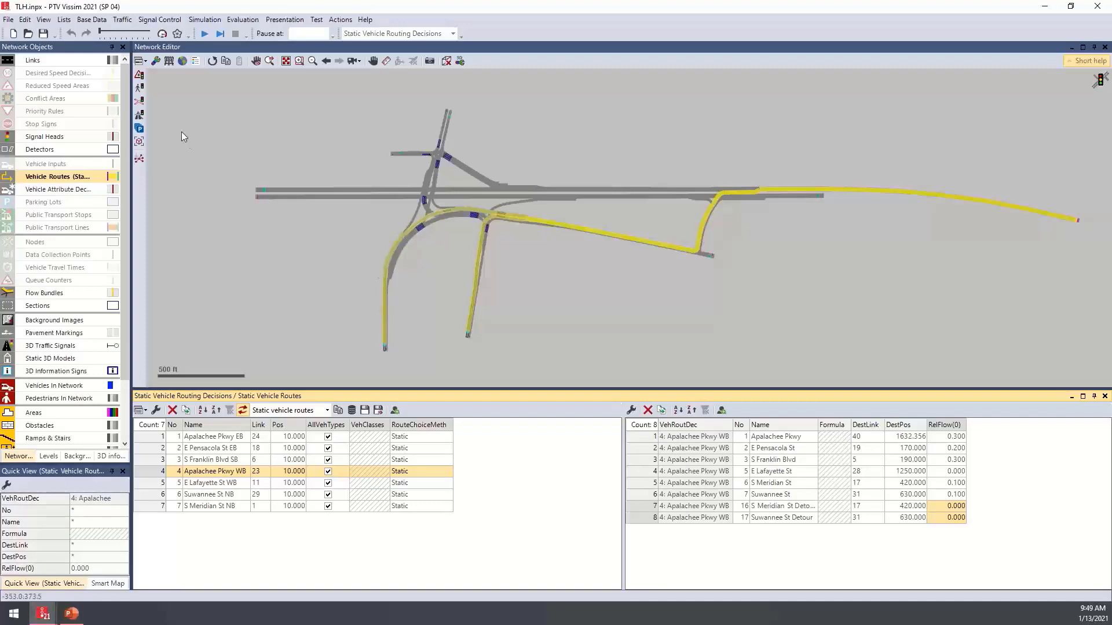
# List the user-defined attributes and examine the definition of the AvgSpeed attribute for links.
pyautogui.click(103, 21)
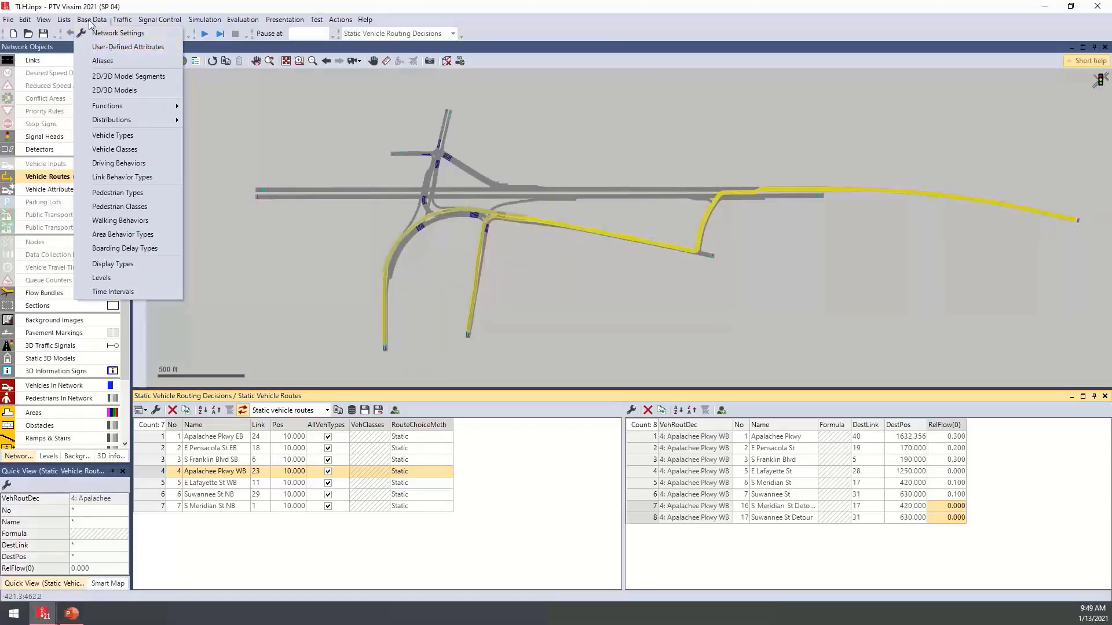
pyautogui.click(166, 47)
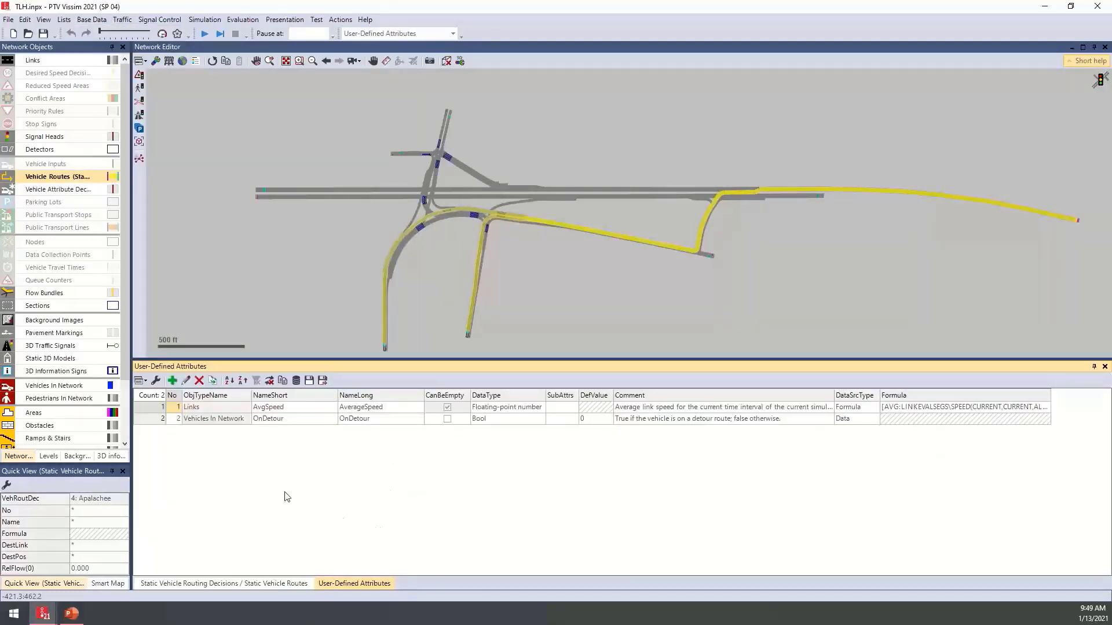
pyautogui.click(151, 408)
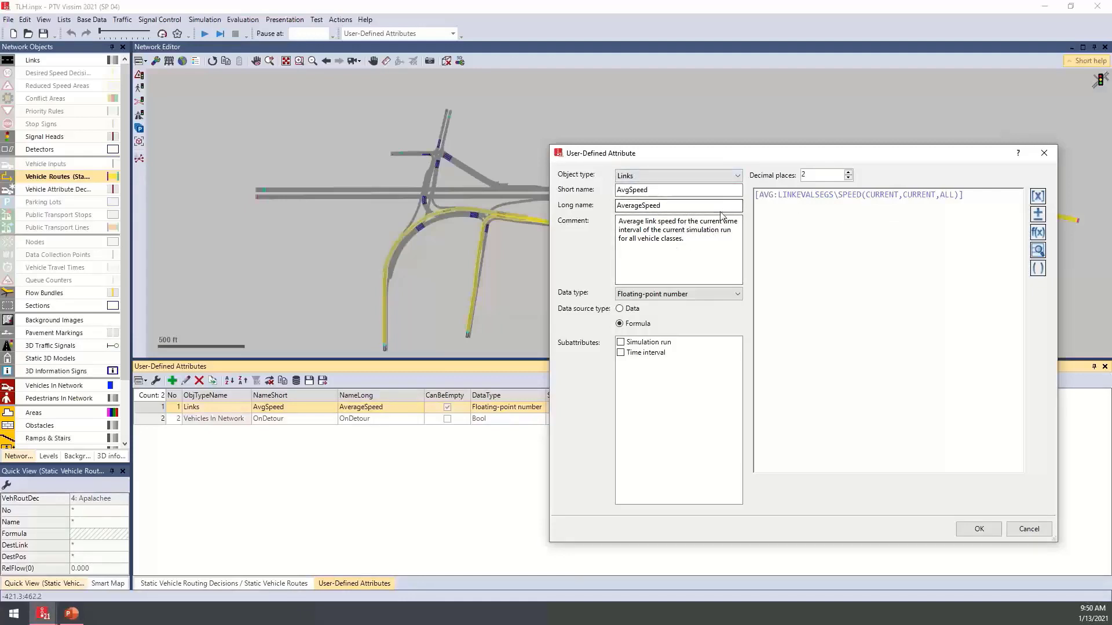
pyautogui.moveTo(721, 155); pyautogui.dragTo(626, 220)
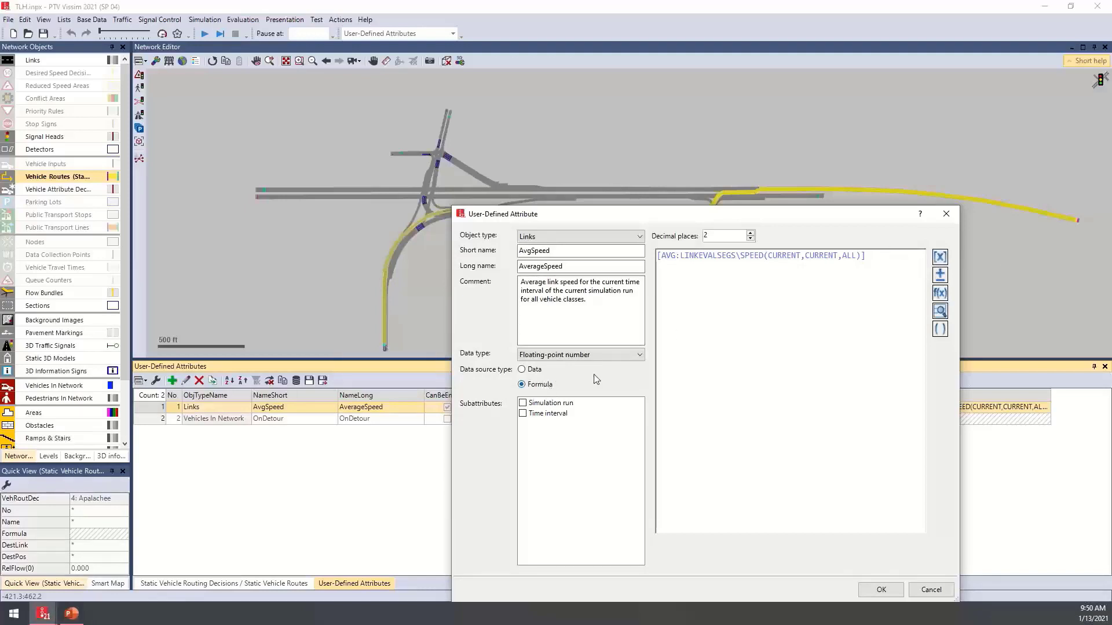
# Browse the link attributes available for insertion in the AvgSpeed formula, closing the selection without choosing one.
pyautogui.click(940, 257)
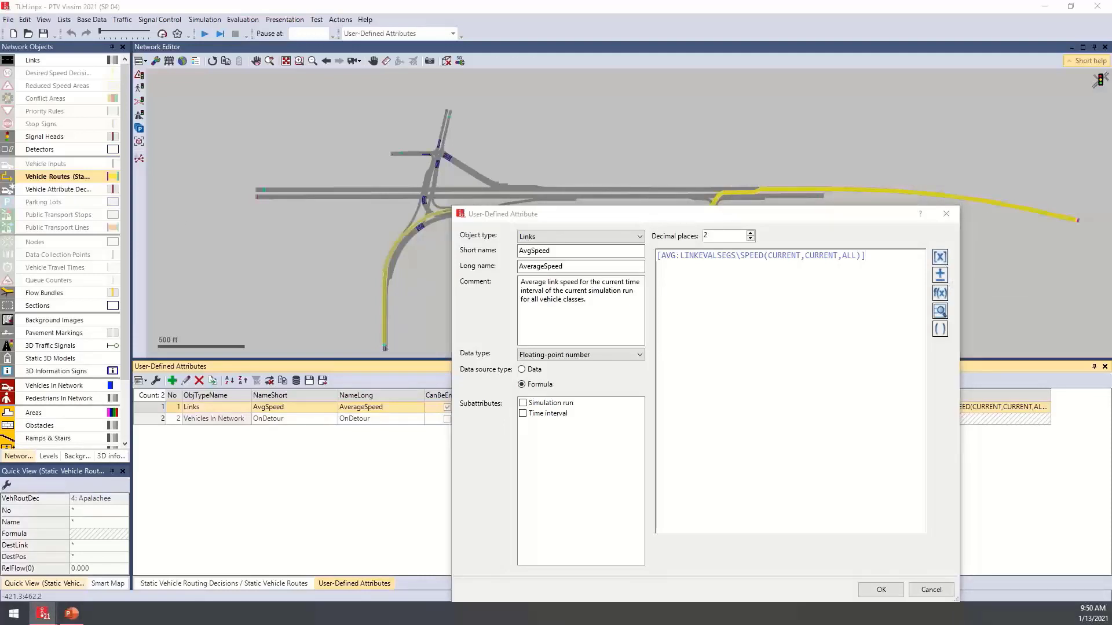
pyautogui.moveTo(374, 77); pyautogui.dragTo(334, 52)
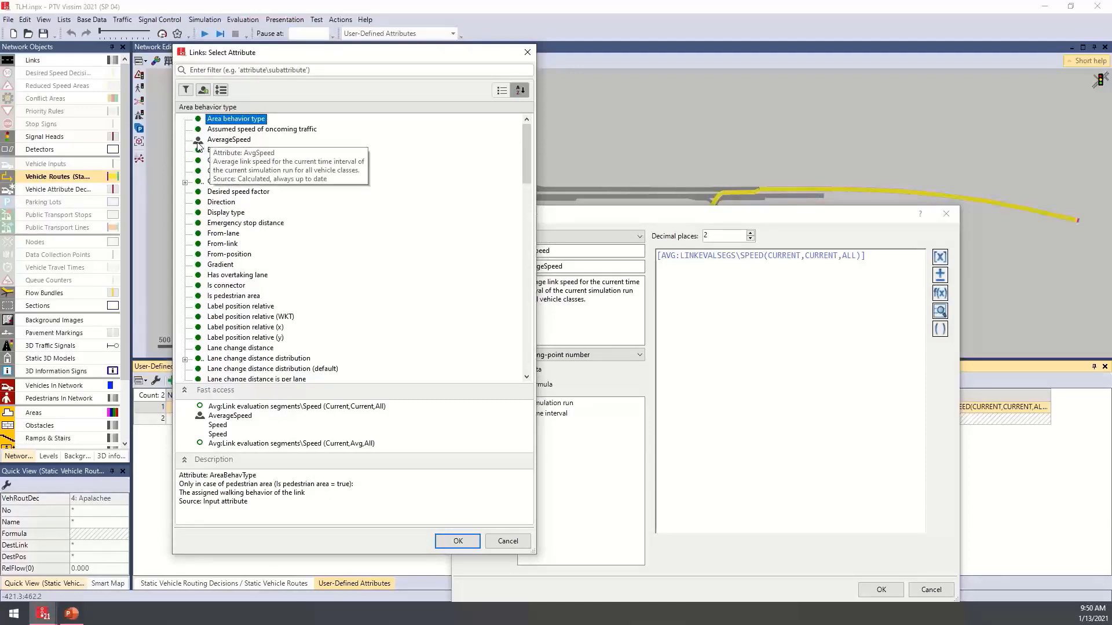
pyautogui.scroll(-5, 277, 164)
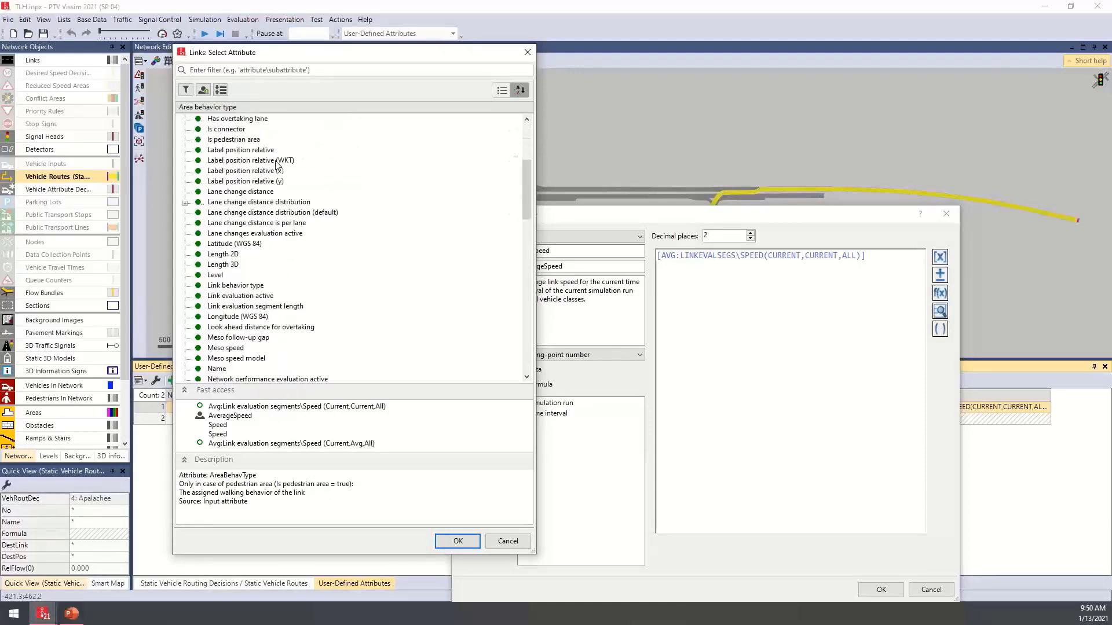
pyautogui.scroll(-8, 277, 164)
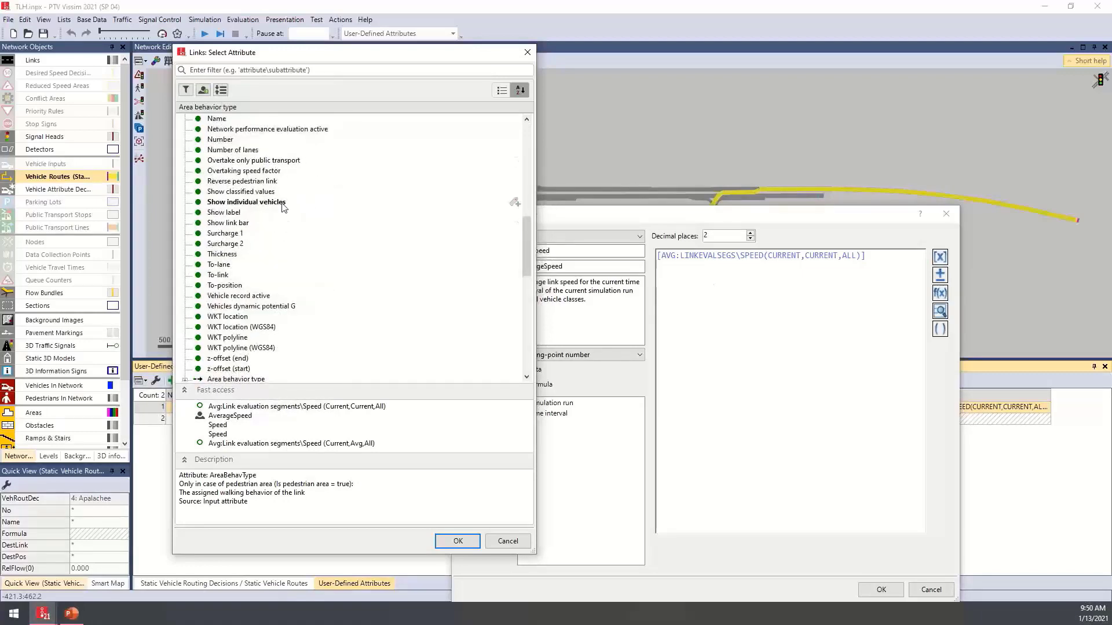
pyautogui.scroll(-10, 284, 207)
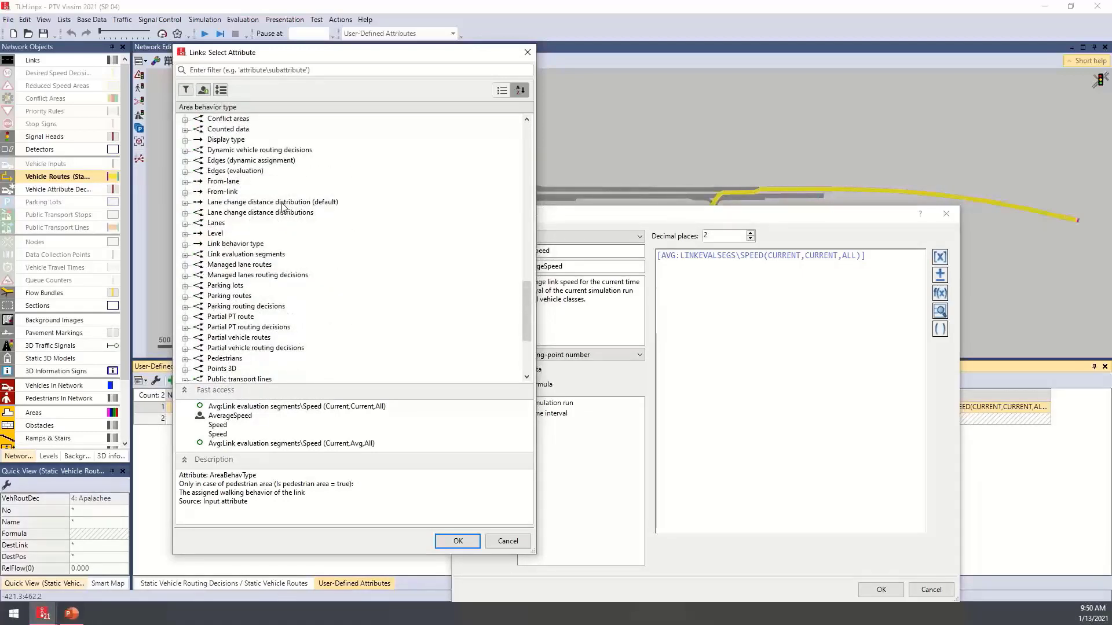
pyautogui.scroll(-1, 283, 206)
pyautogui.scroll(3, 381, 242)
pyautogui.click(528, 52)
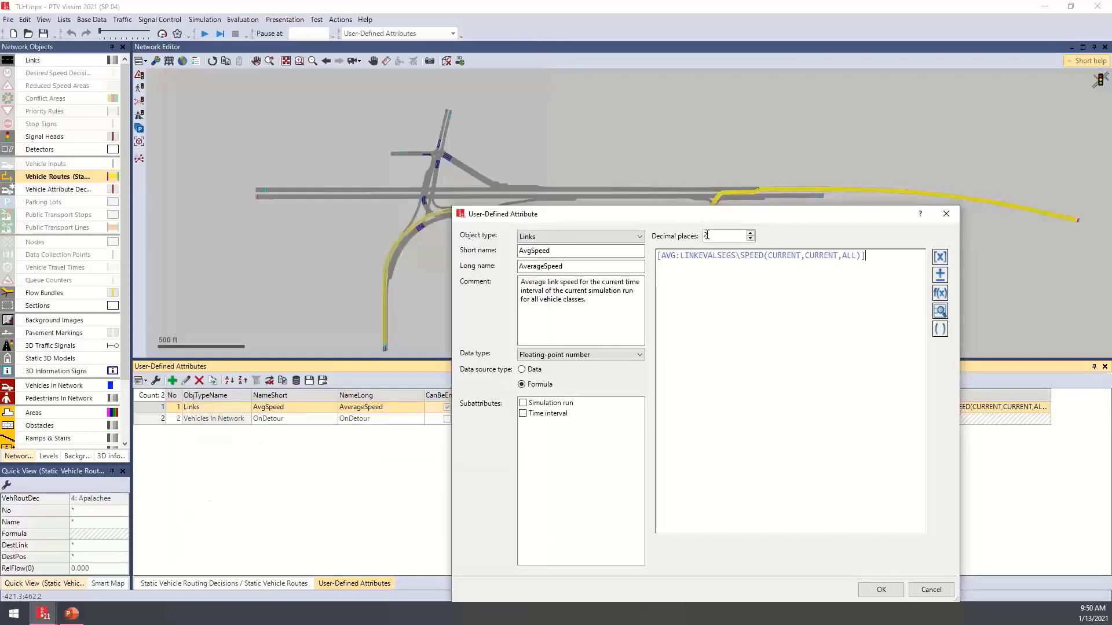
# Examine which averaged link evaluation segment speed the AvgSpeed formula references, and close the attribute definition.
pyautogui.doubleClick(709, 255)
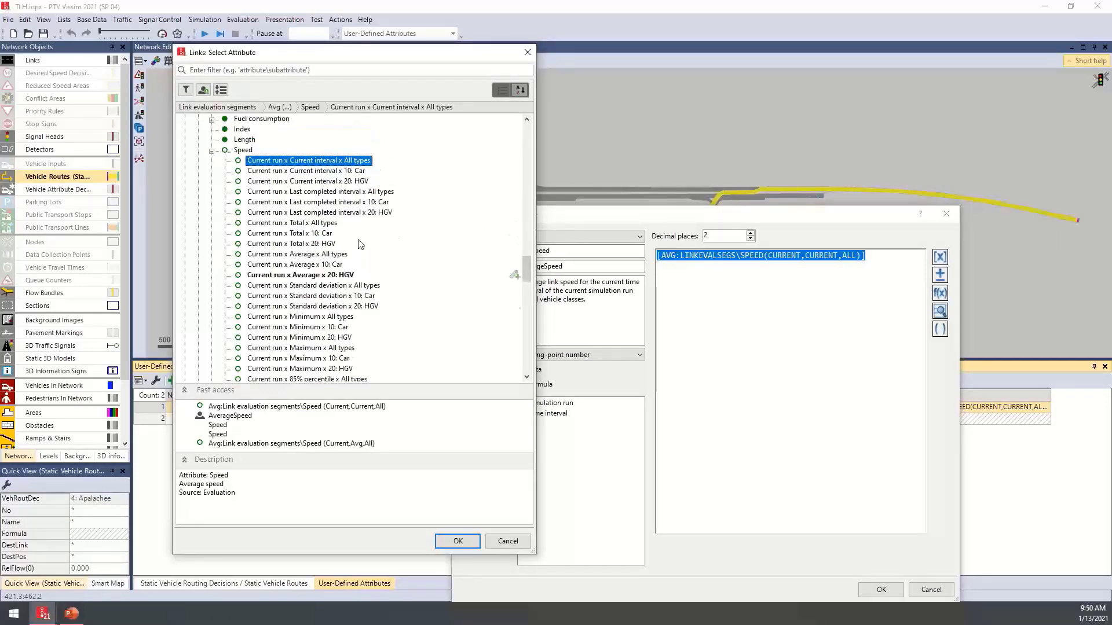
pyautogui.scroll(10, 365, 243)
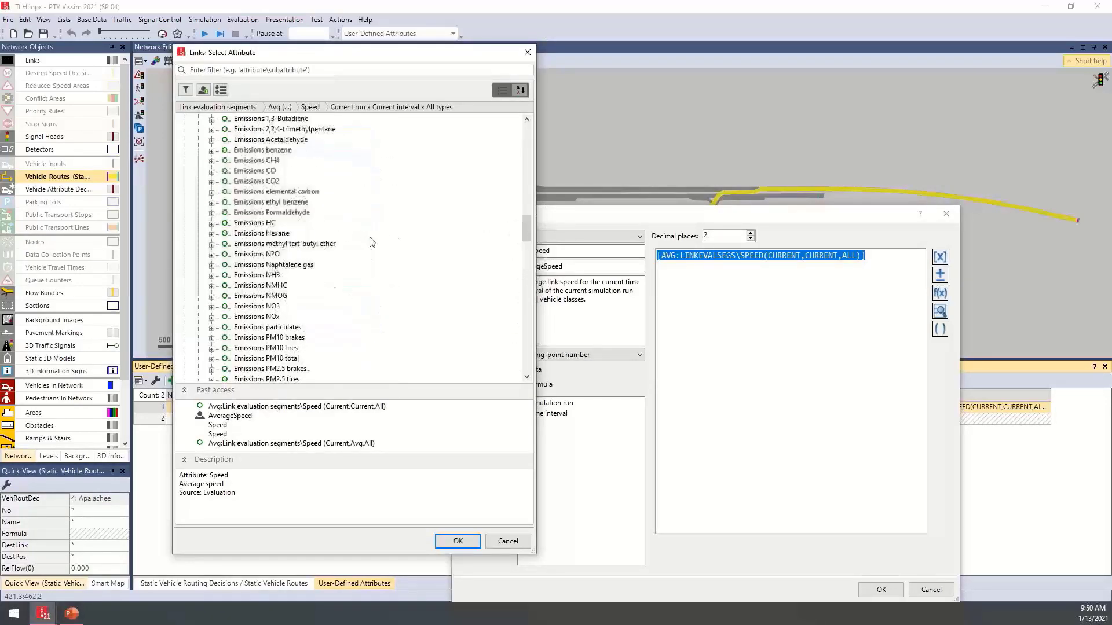
pyautogui.scroll(12, 372, 242)
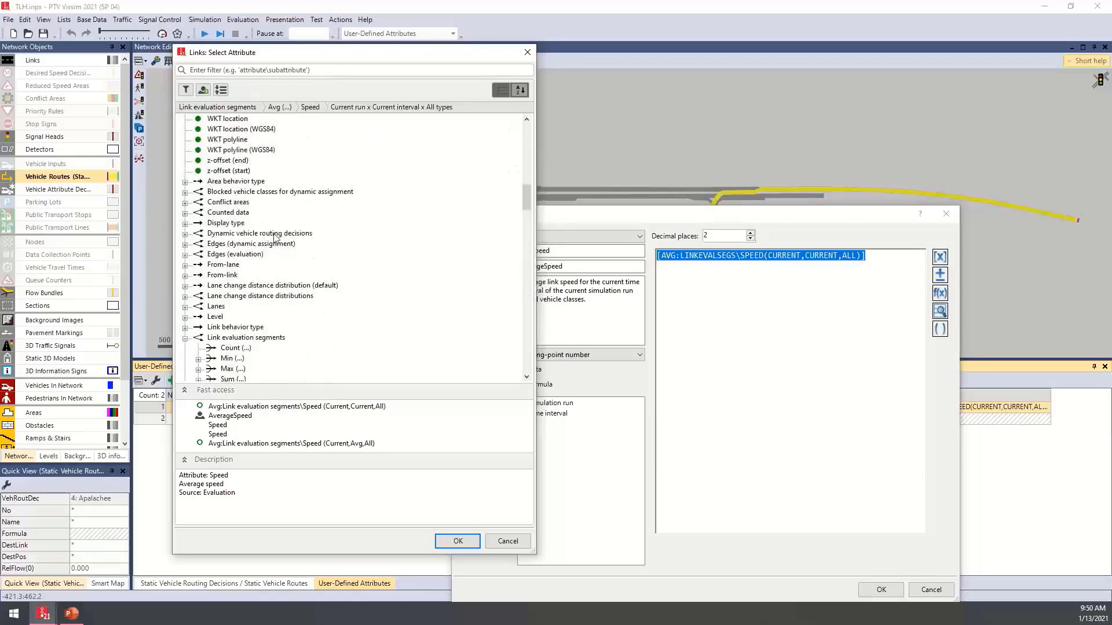
pyautogui.scroll(-2, 220, 302)
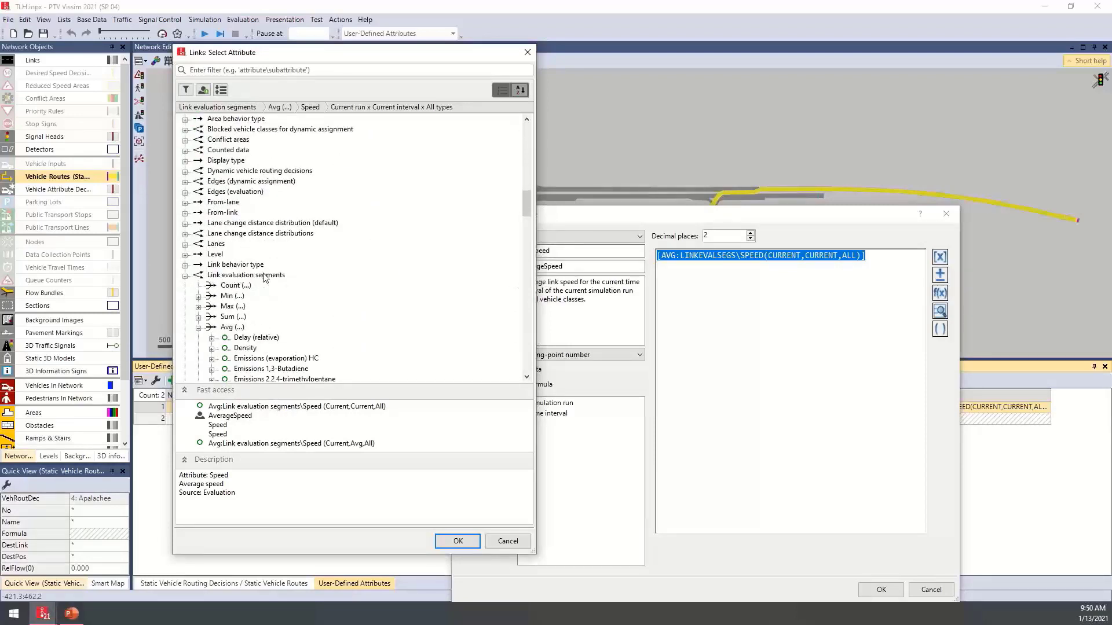
pyautogui.scroll(-6, 264, 278)
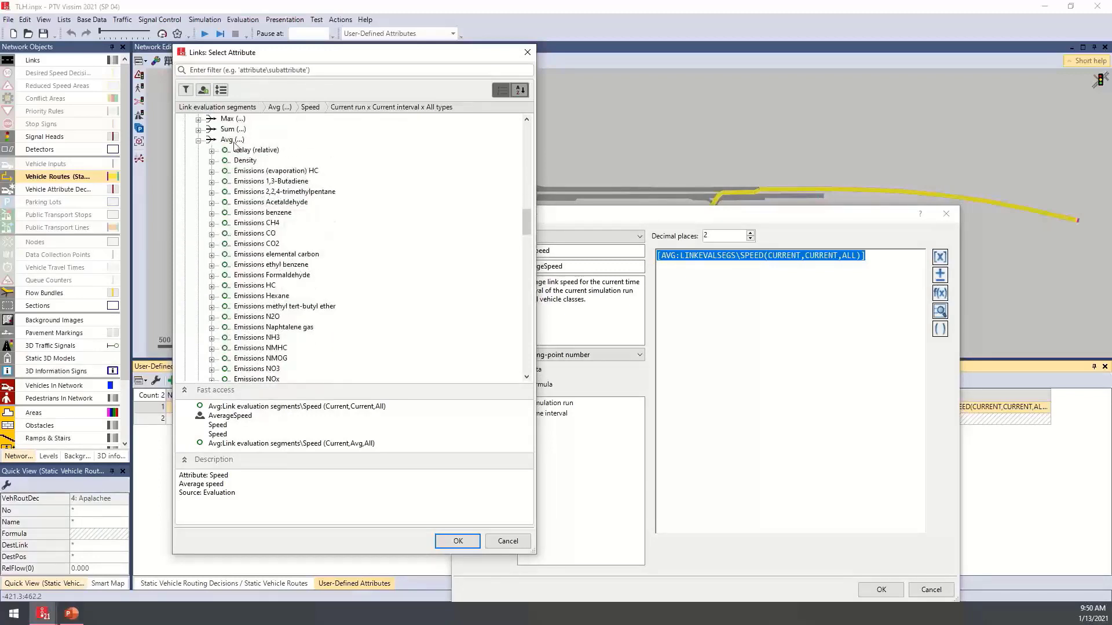
pyautogui.scroll(-9, 304, 227)
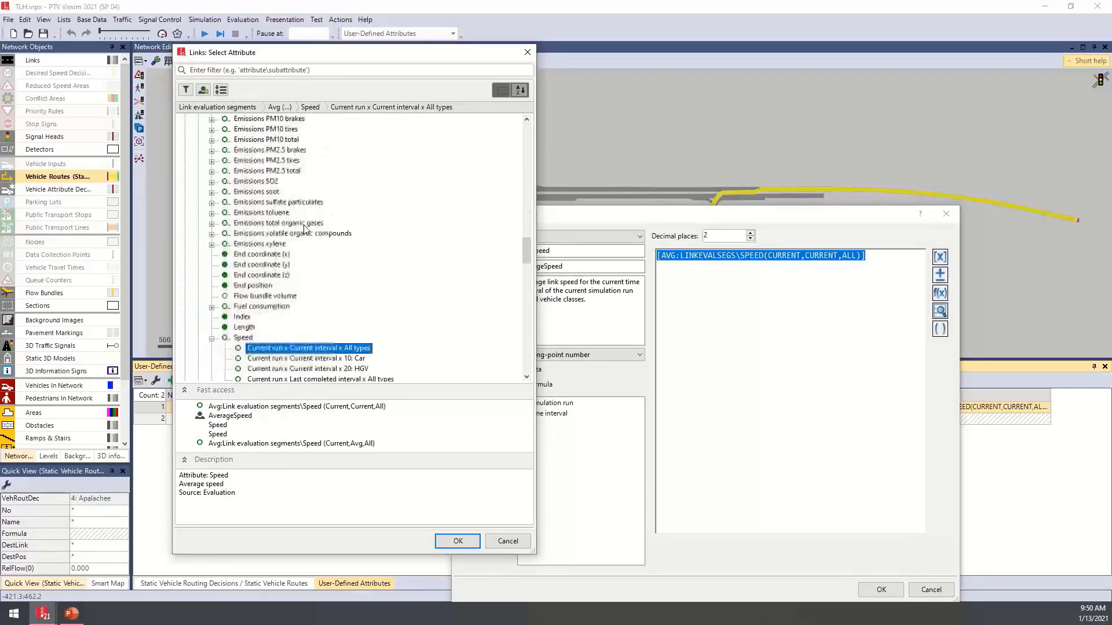
pyautogui.scroll(-6, 304, 227)
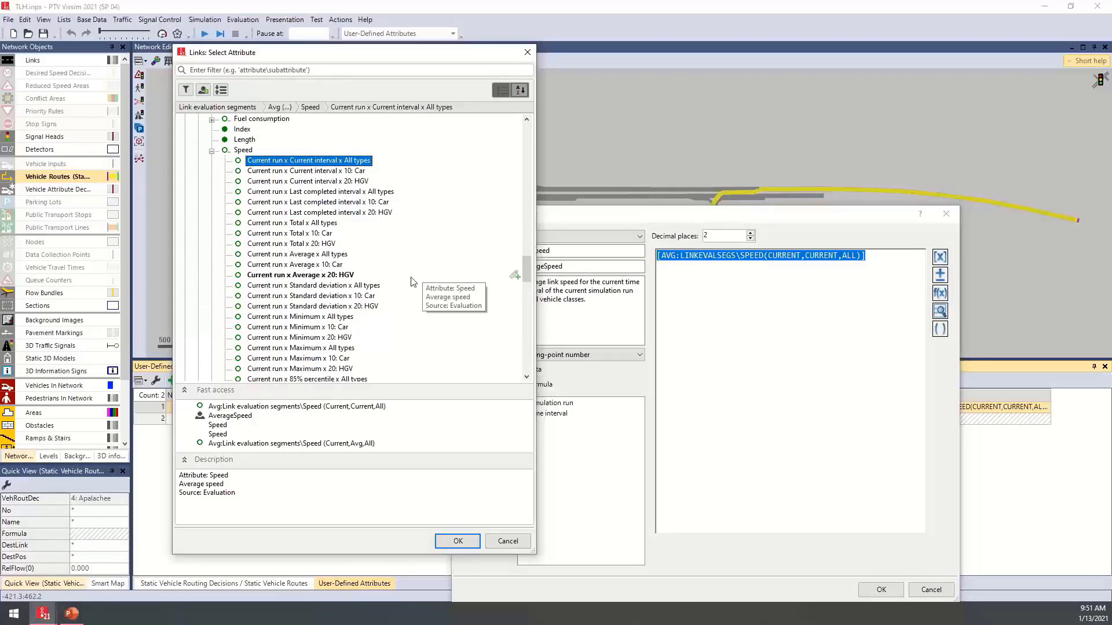
pyautogui.click(508, 541)
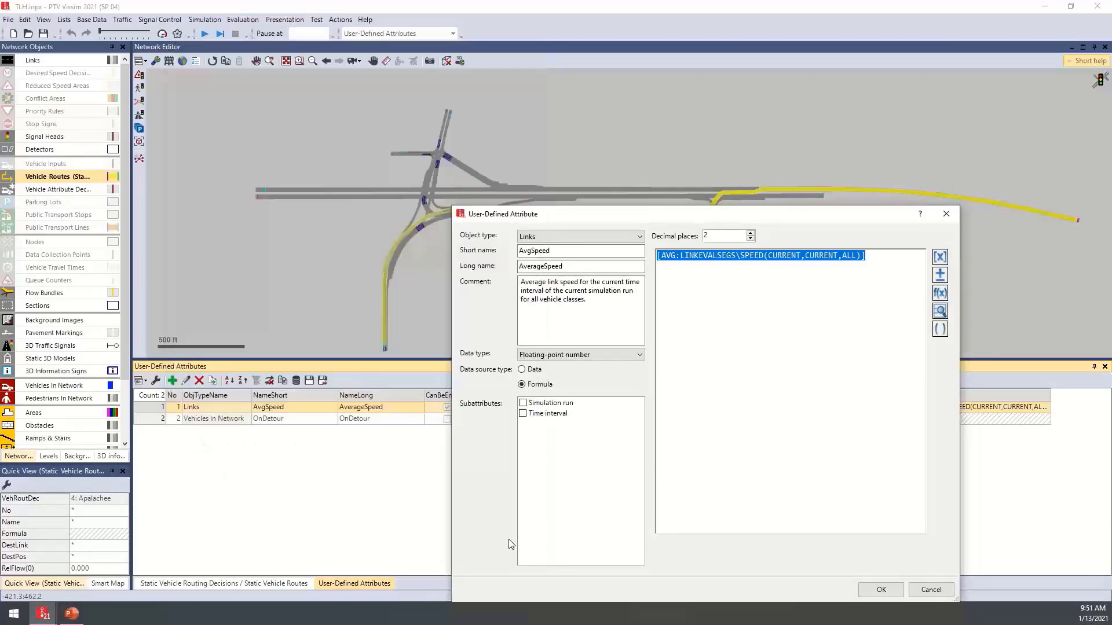
pyautogui.click(893, 591)
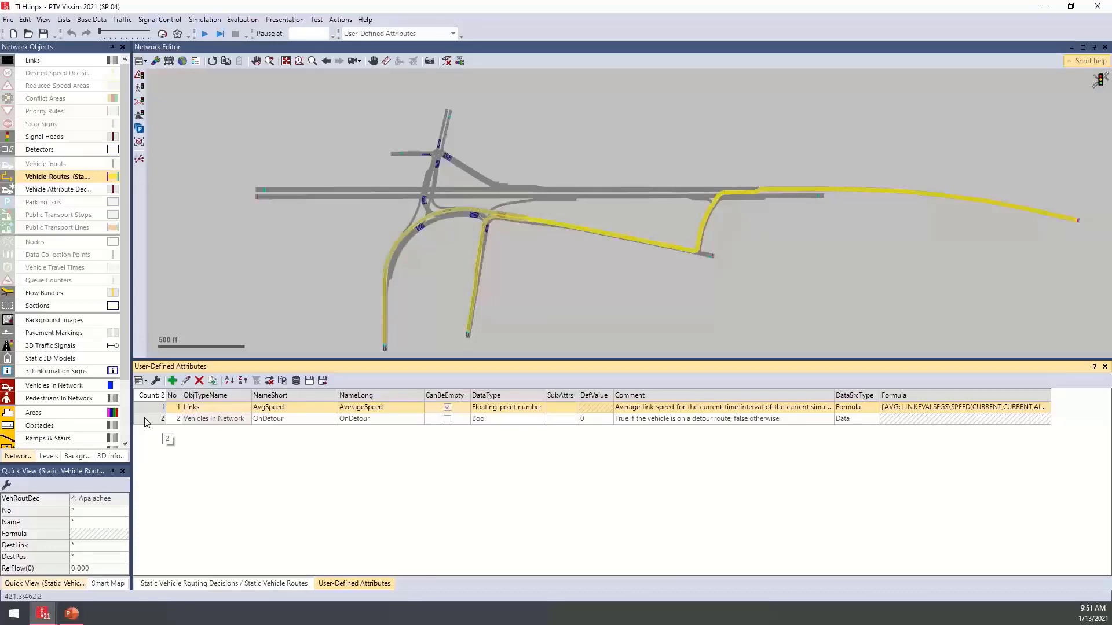
# Examine the definition of the OnDetour attribute for vehicles in network, and return to the list of static vehicle routes.
pyautogui.click(51, 192)
pyautogui.click(60, 179)
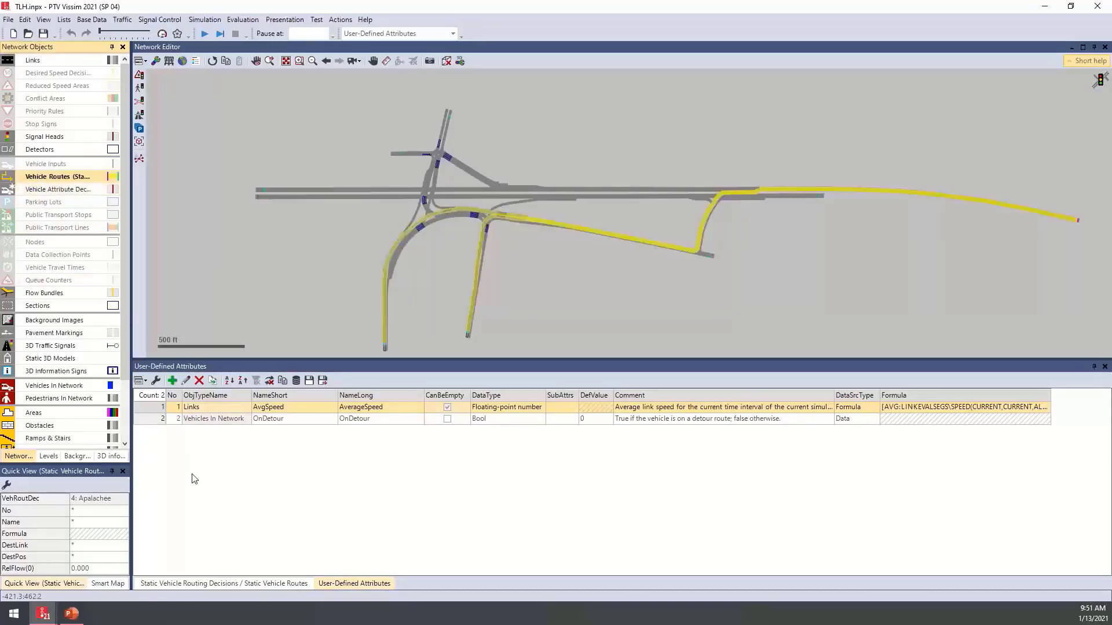
pyautogui.doubleClick(151, 419)
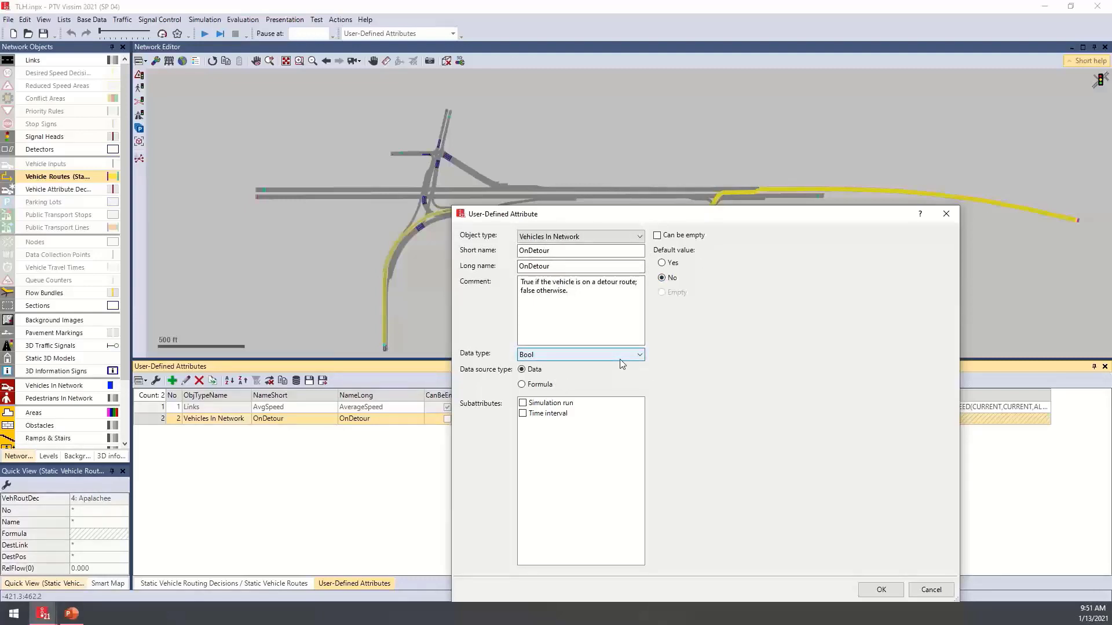
pyautogui.click(881, 589)
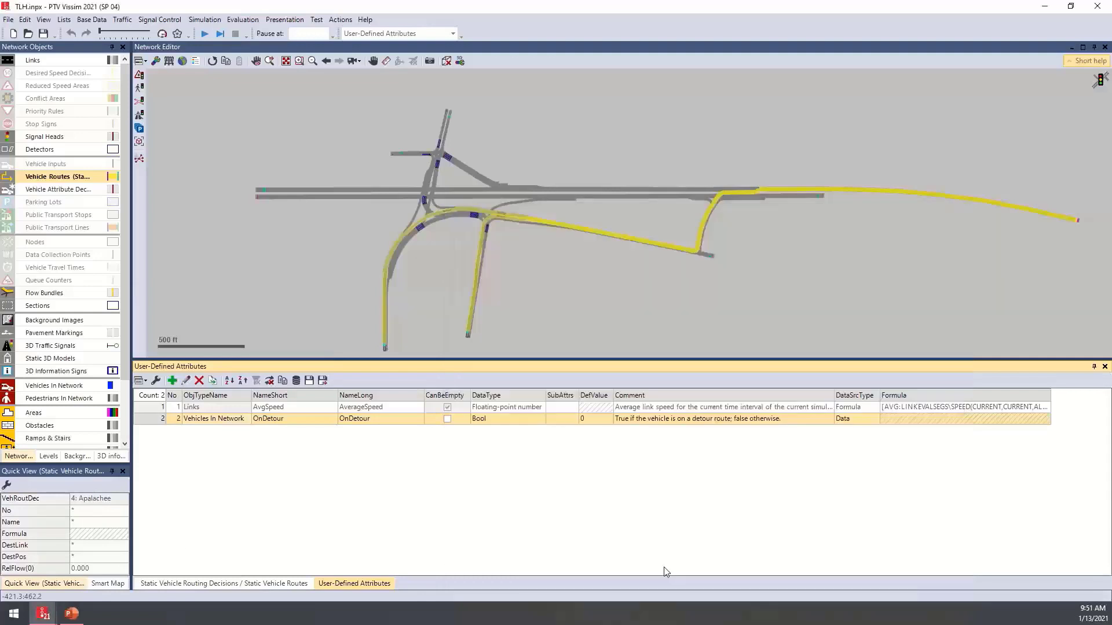
pyautogui.click(187, 584)
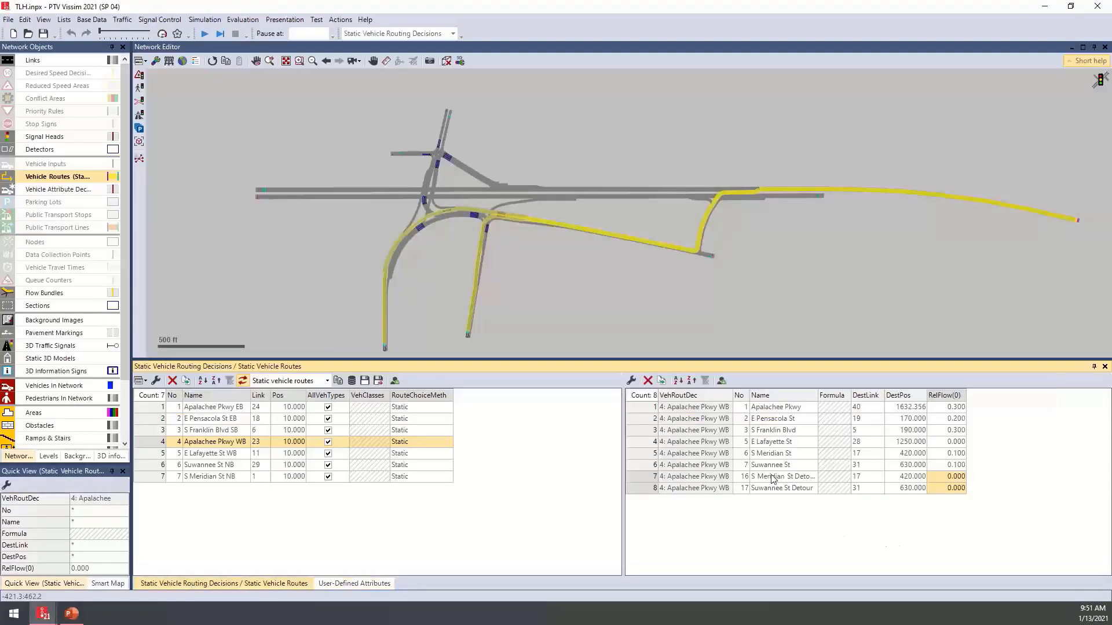
# Compare the regular S Meridian St and Suwannee St routes with their detour routes in the network, and clear the selection.
pyautogui.moveTo(789, 455); pyautogui.dragTo(790, 467)
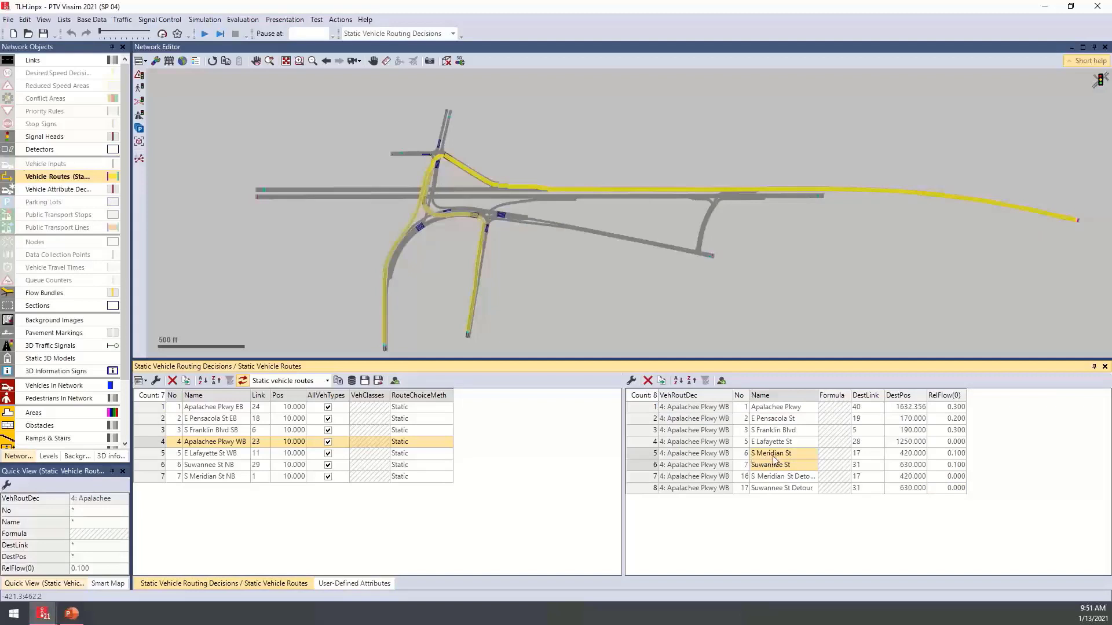
pyautogui.moveTo(746, 480); pyautogui.dragTo(749, 488)
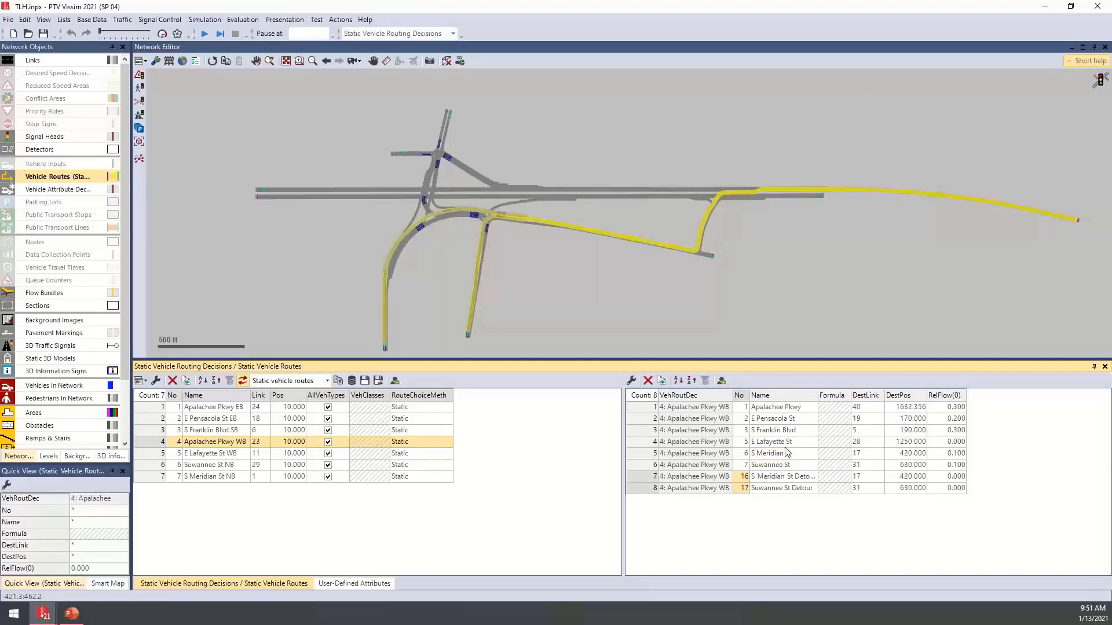
pyautogui.click(312, 142)
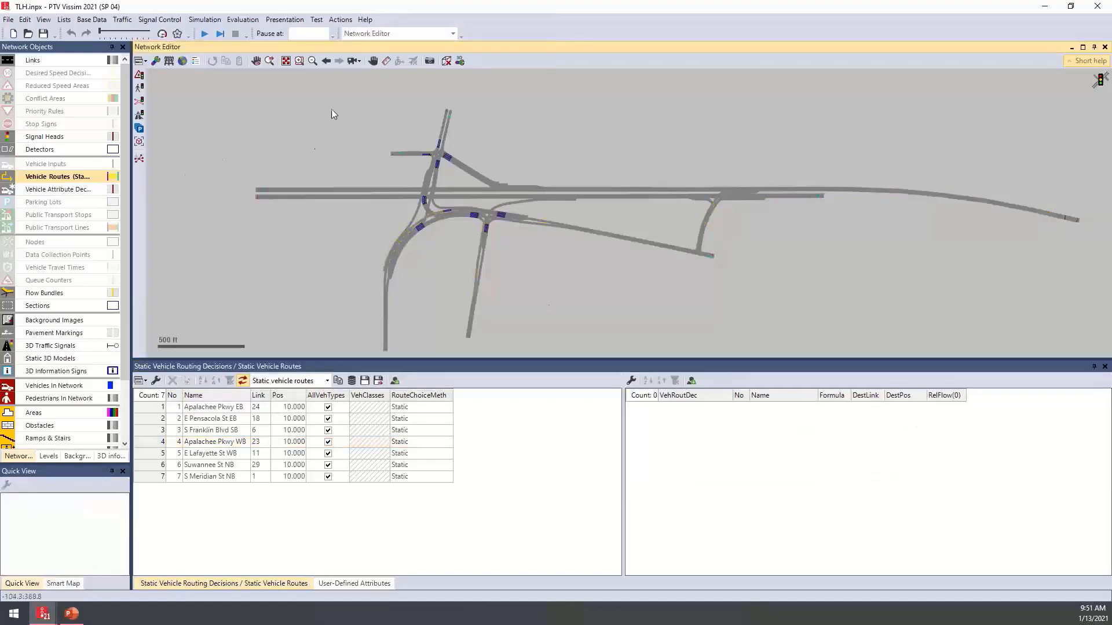
# List the attribute modifications and select the route update for routes 6 and 7.
pyautogui.click(341, 19)
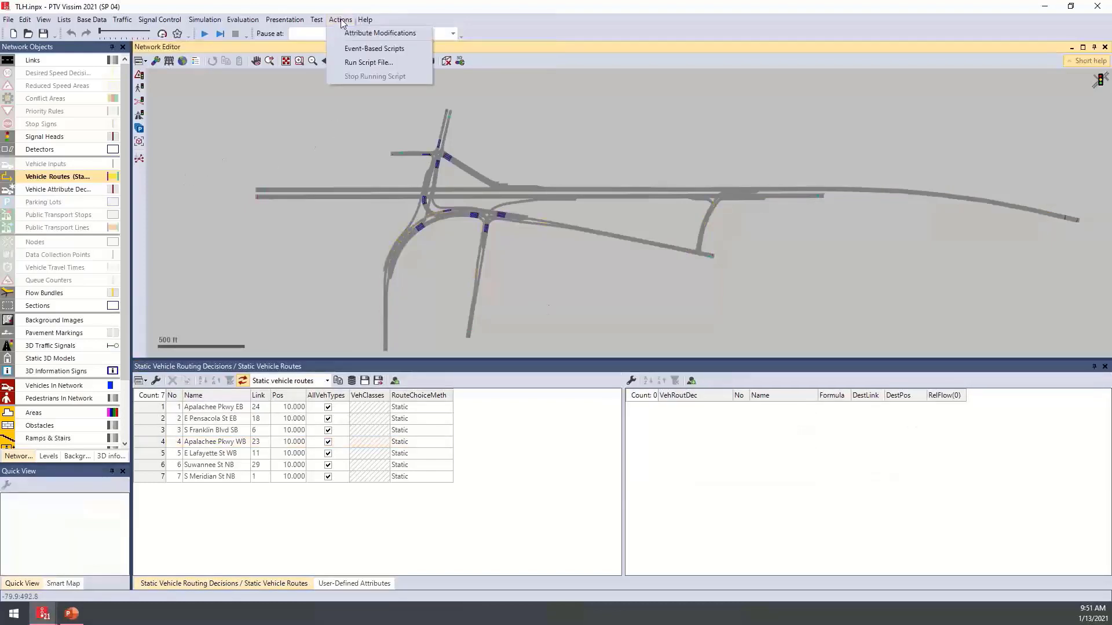
pyautogui.click(415, 35)
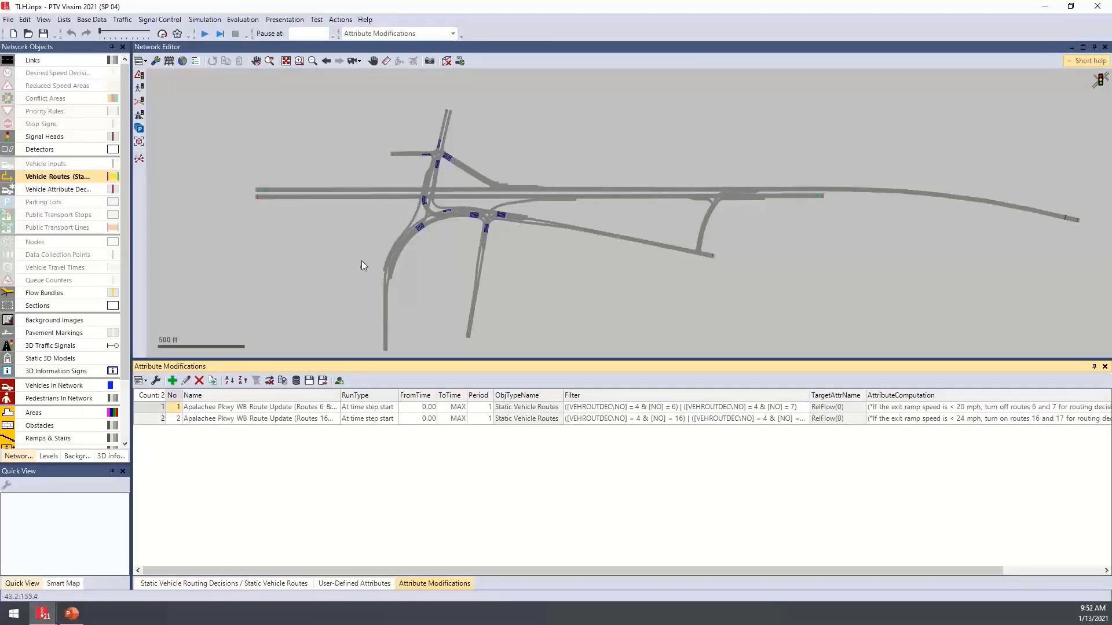
pyautogui.click(154, 407)
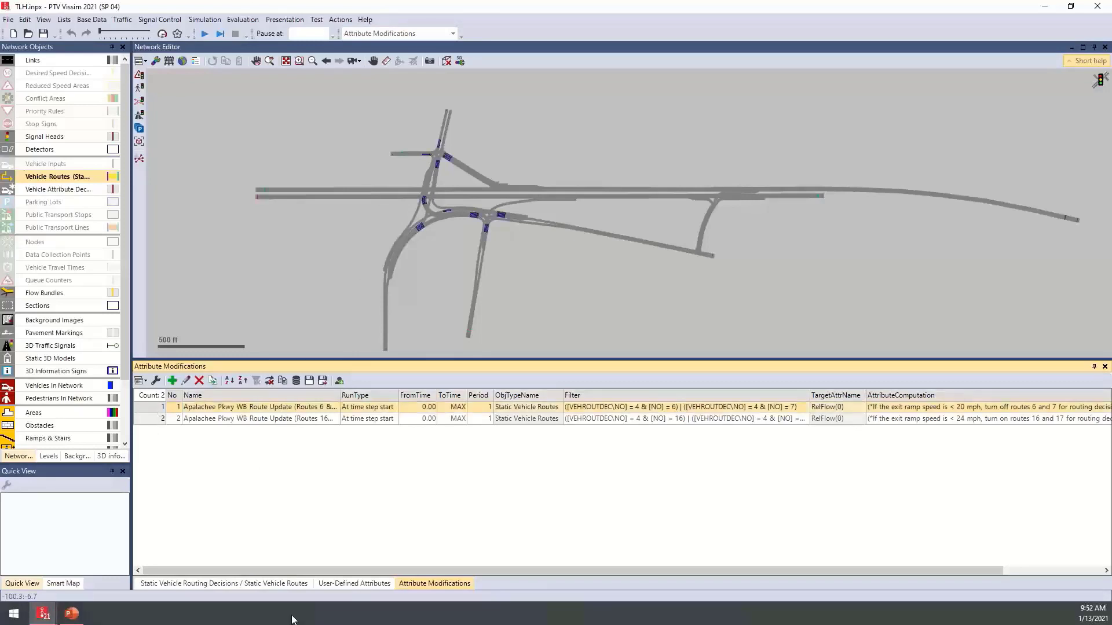
# Review the relative flows of regular routes 6 and 7 and detour routes 16 and 17 in the Apalachee Pkwy WB routing decision.
pyautogui.click(274, 584)
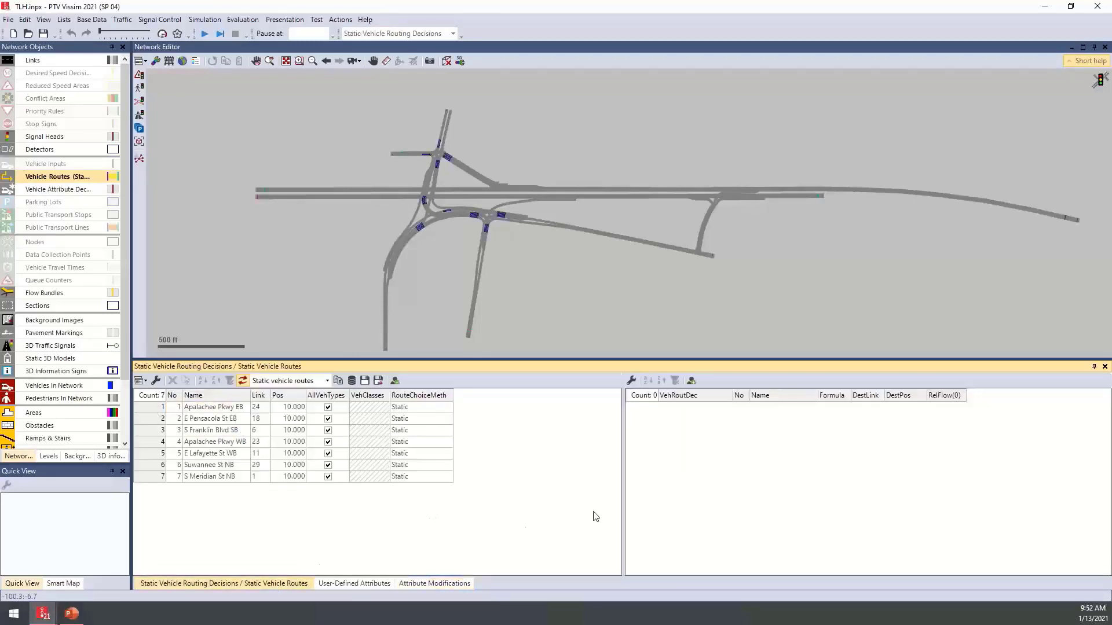
pyautogui.click(157, 443)
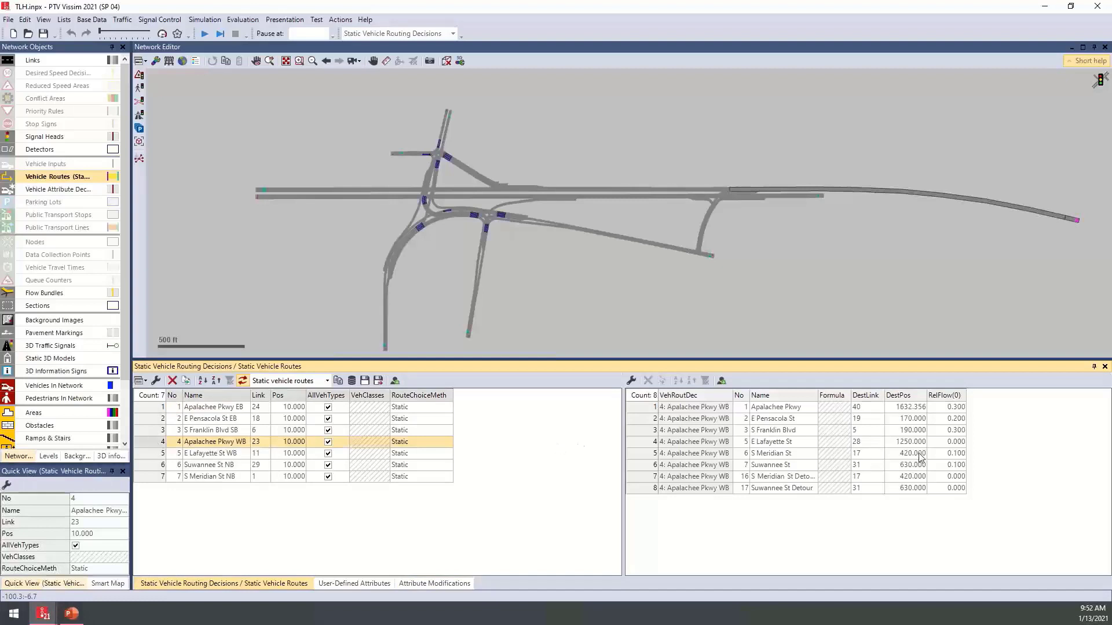
pyautogui.moveTo(957, 457); pyautogui.dragTo(960, 465)
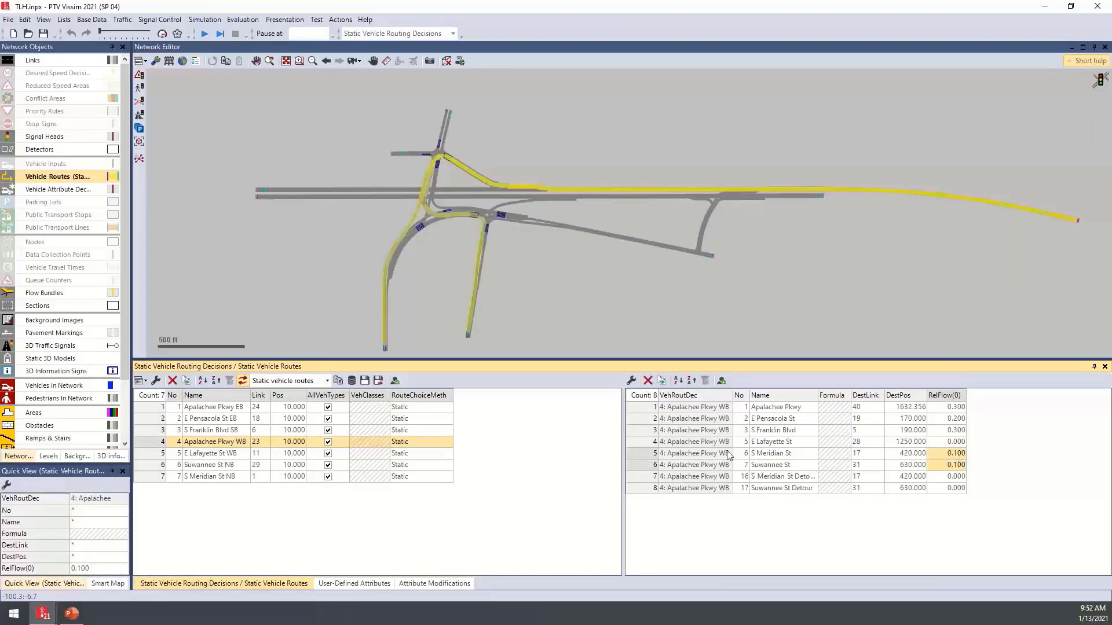
pyautogui.moveTo(741, 458); pyautogui.dragTo(751, 492)
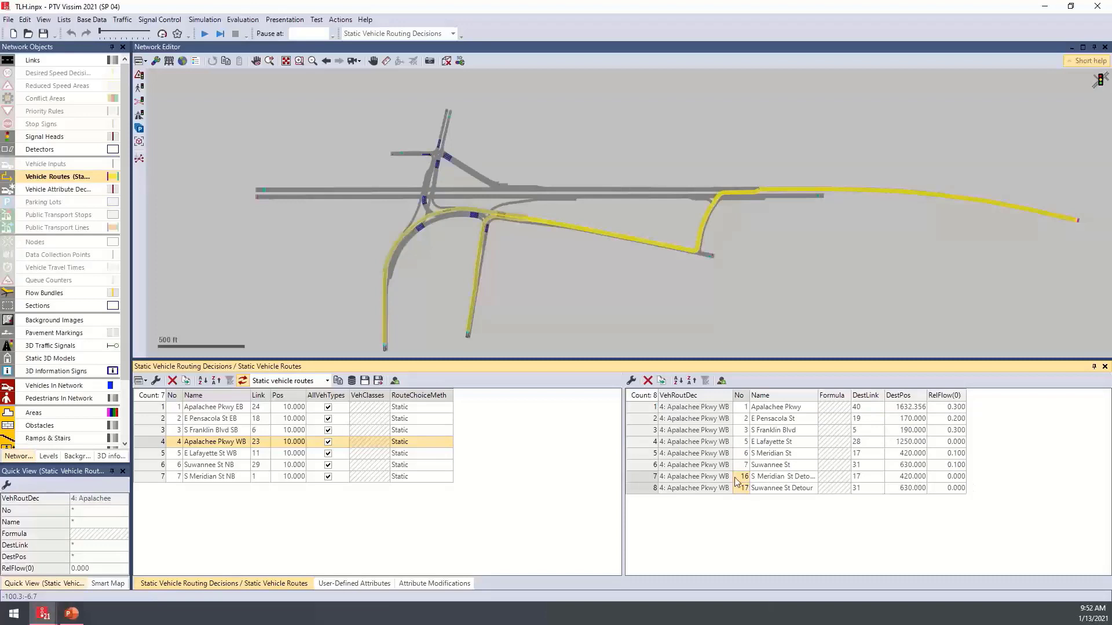
# Open the attribute modification for routes 6 and 7 and browse the available object types, leaving Static Vehicle Routes selected.
pyautogui.click(425, 583)
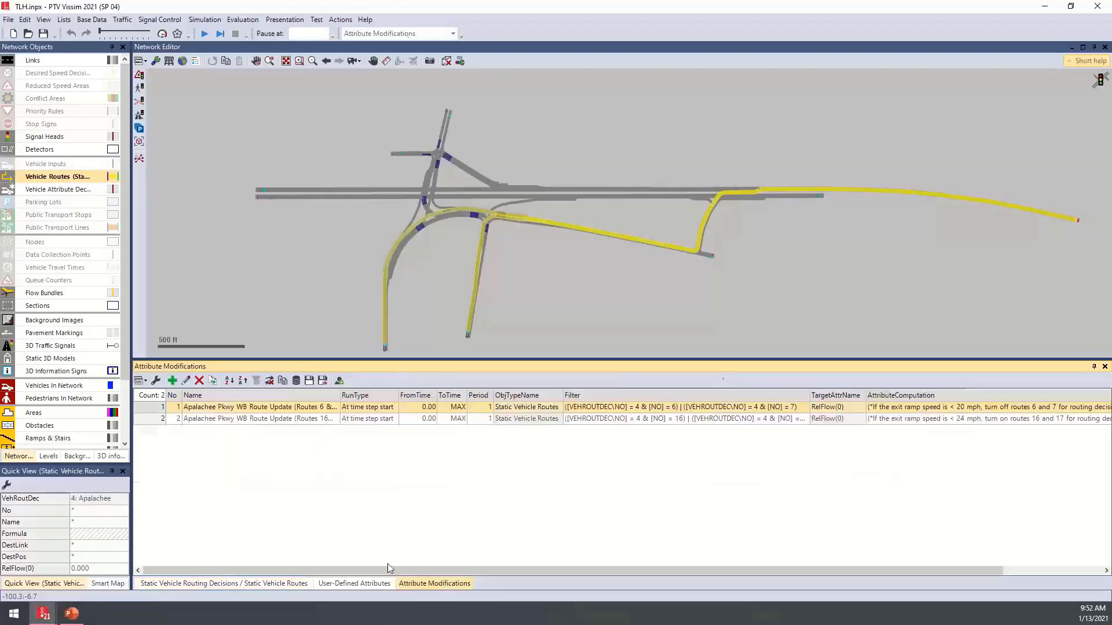
pyautogui.doubleClick(146, 413)
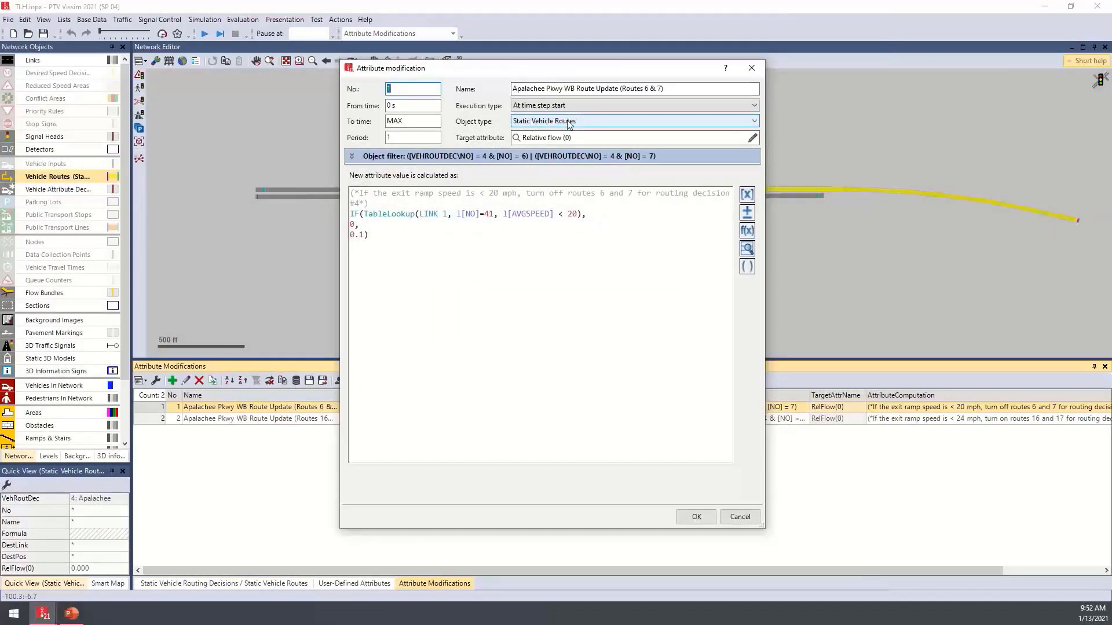
pyautogui.click(588, 119)
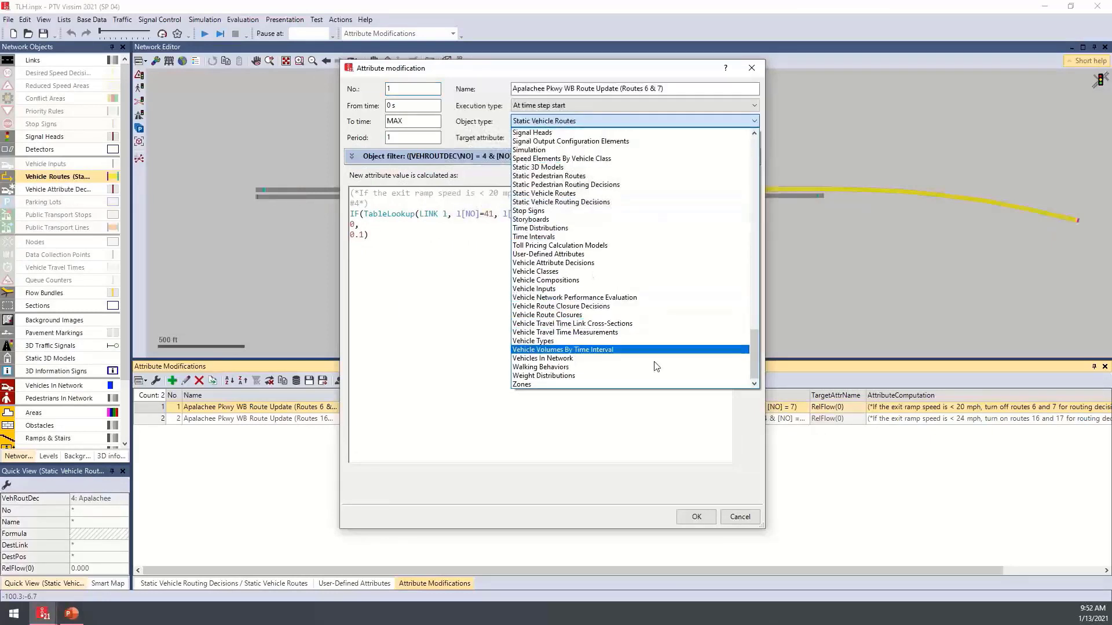
pyautogui.scroll(6, 661, 290)
pyautogui.scroll(6, 663, 282)
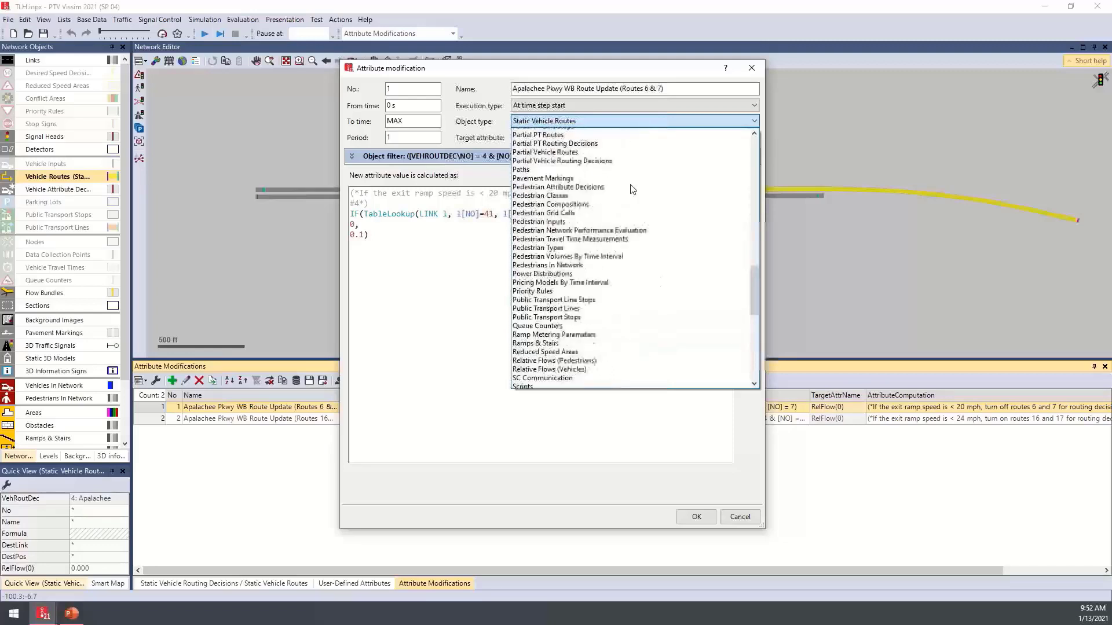
pyautogui.click(604, 121)
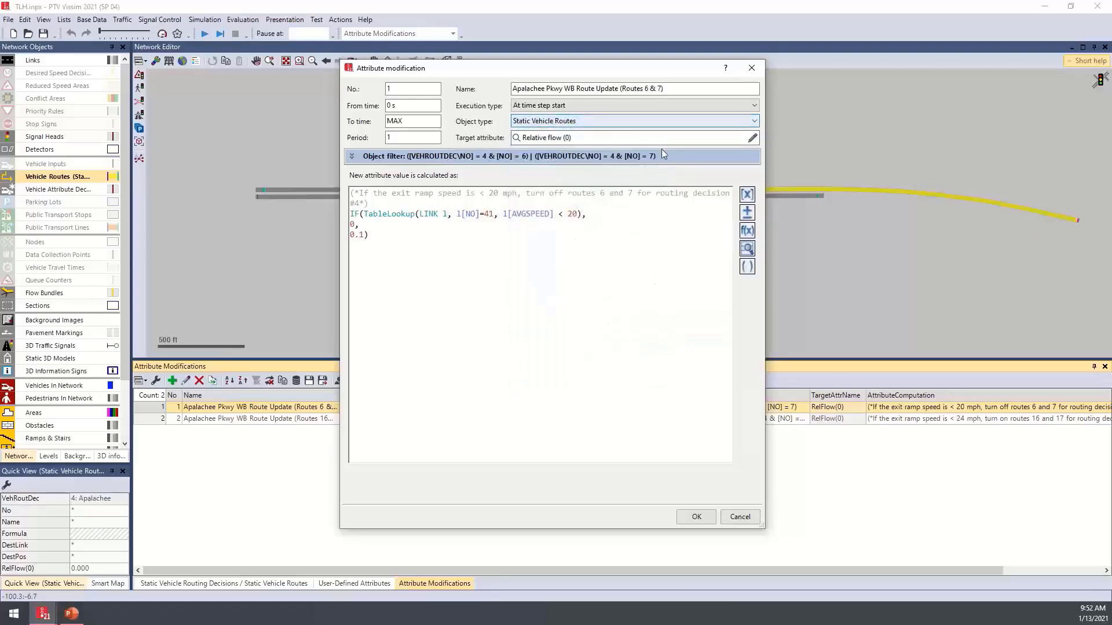
# Examine the target attribute and object filter of the modification for routes 6 and 7, and close it.
pyautogui.click(752, 138)
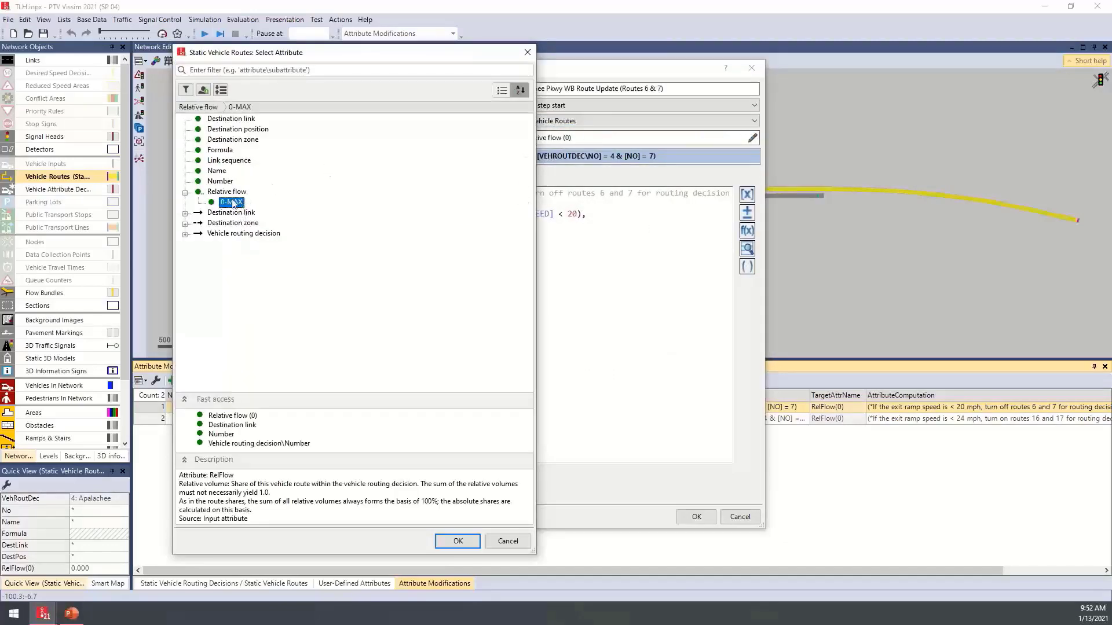
pyautogui.click(464, 542)
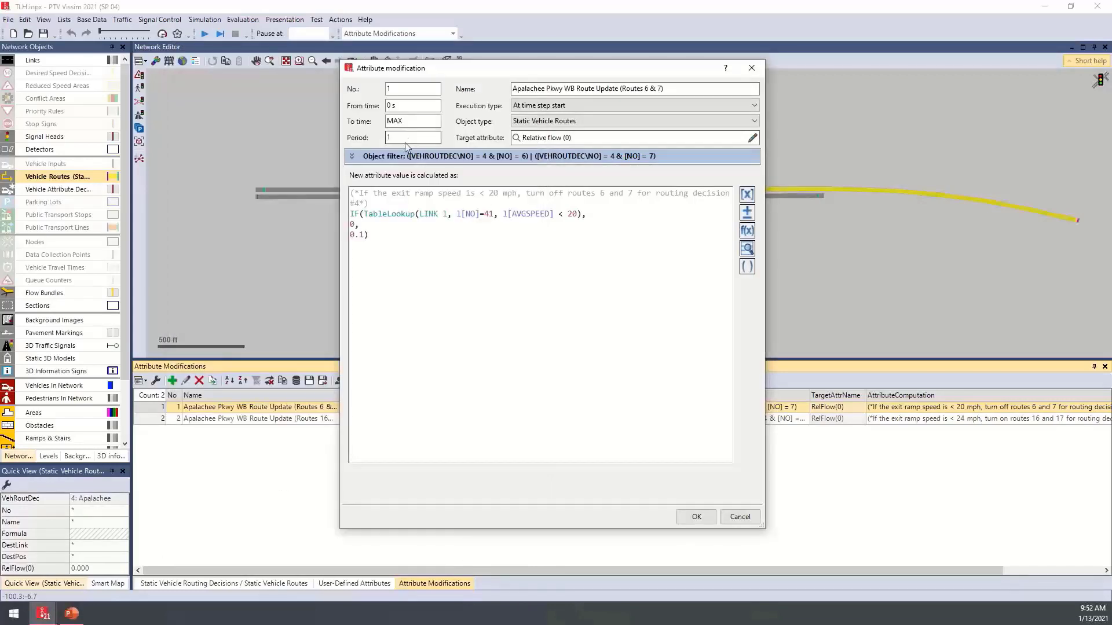
pyautogui.click(352, 162)
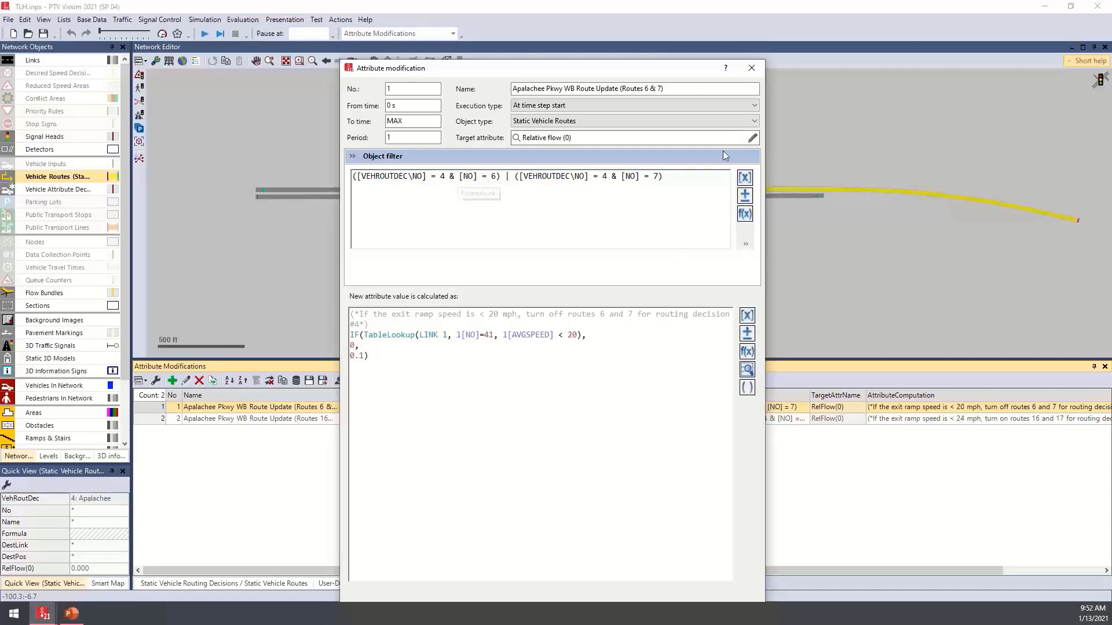
pyautogui.click(751, 68)
# Highlight routes 6 and 7 of the Apalachee Pkwy WB routing decision in the network.
pyautogui.click(253, 584)
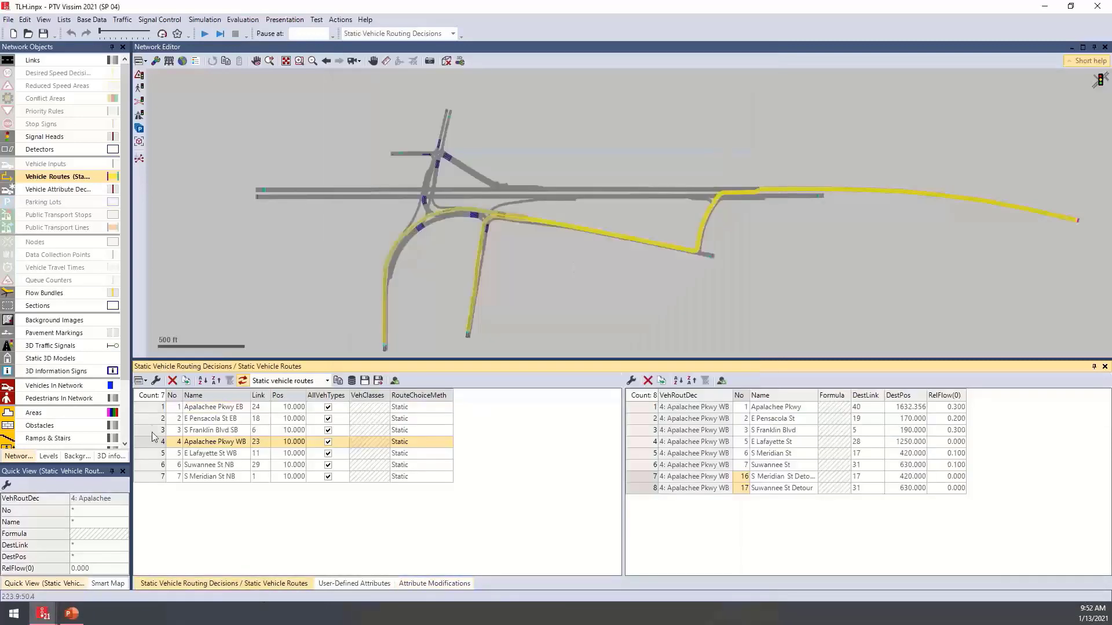
pyautogui.click(155, 442)
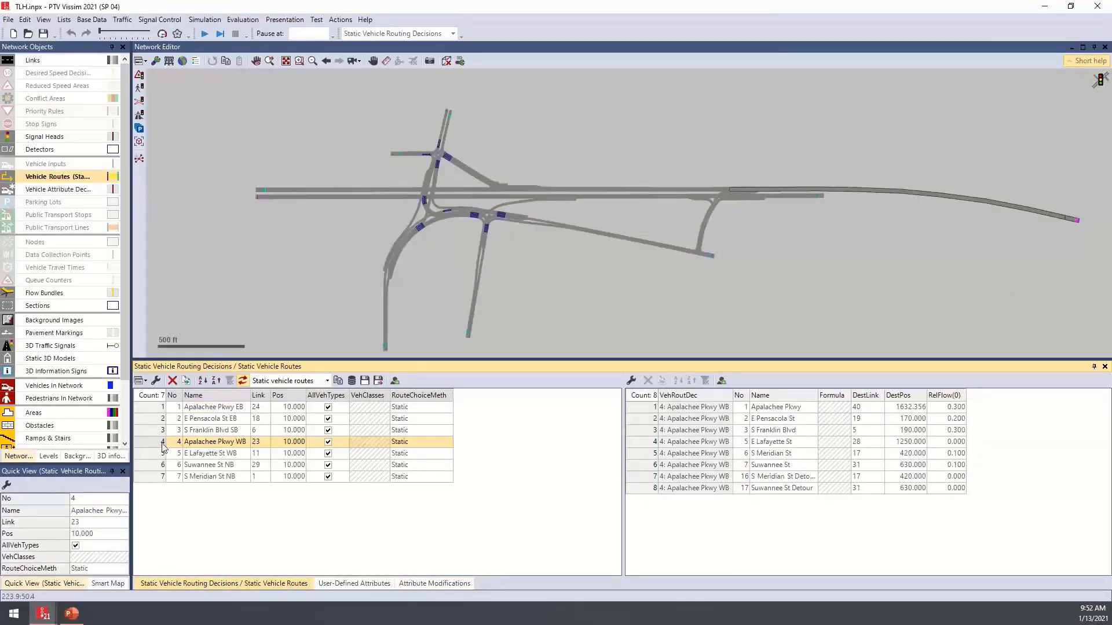
pyautogui.moveTo(726, 456); pyautogui.dragTo(728, 467)
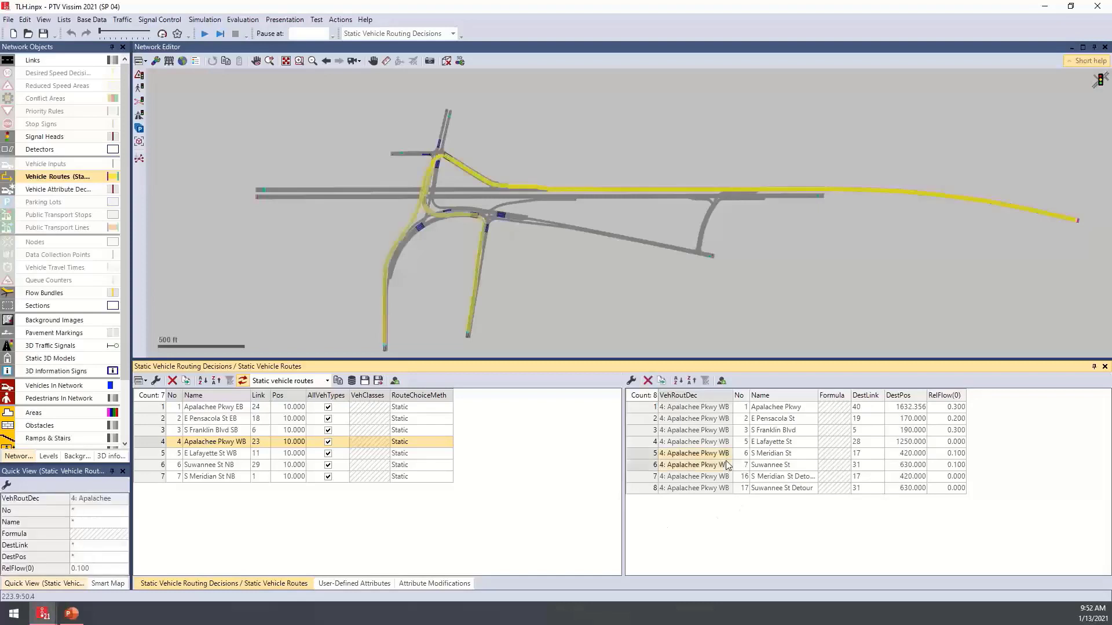
# Reopen the attribute modification for routes 6 and 7, check its object filter expression, and collapse the filter.
pyautogui.click(436, 583)
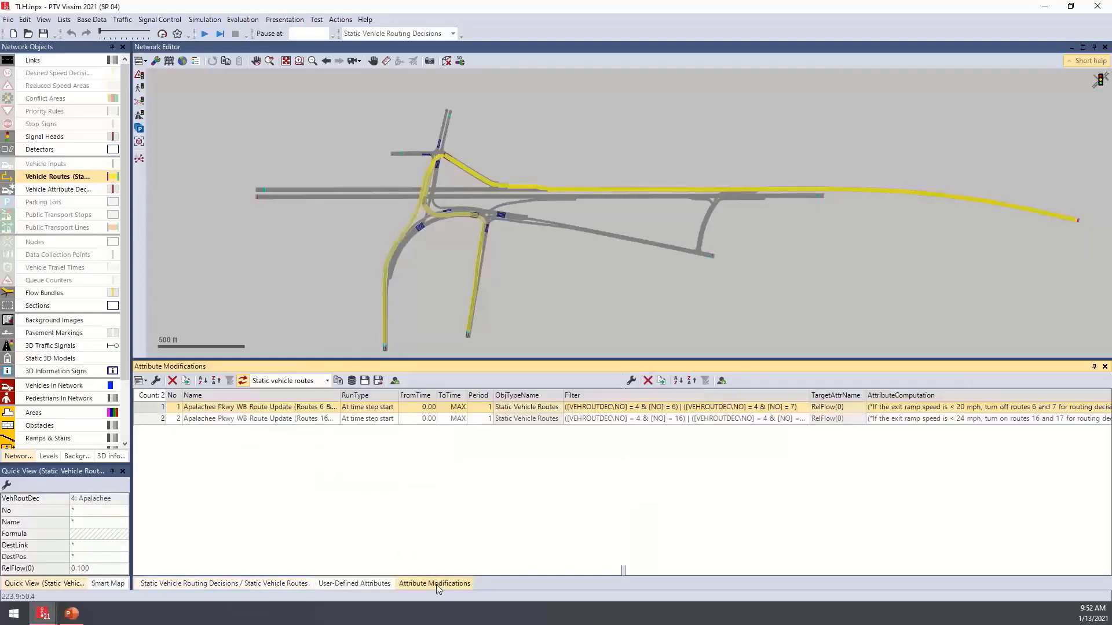
pyautogui.doubleClick(163, 409)
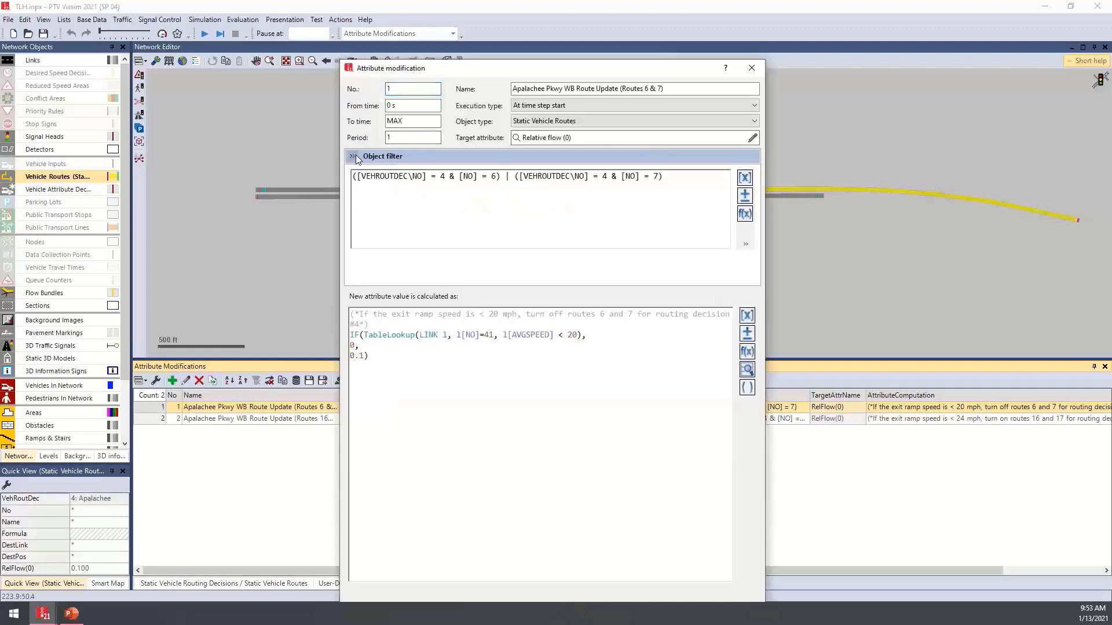
pyautogui.click(681, 177)
pyautogui.click(353, 157)
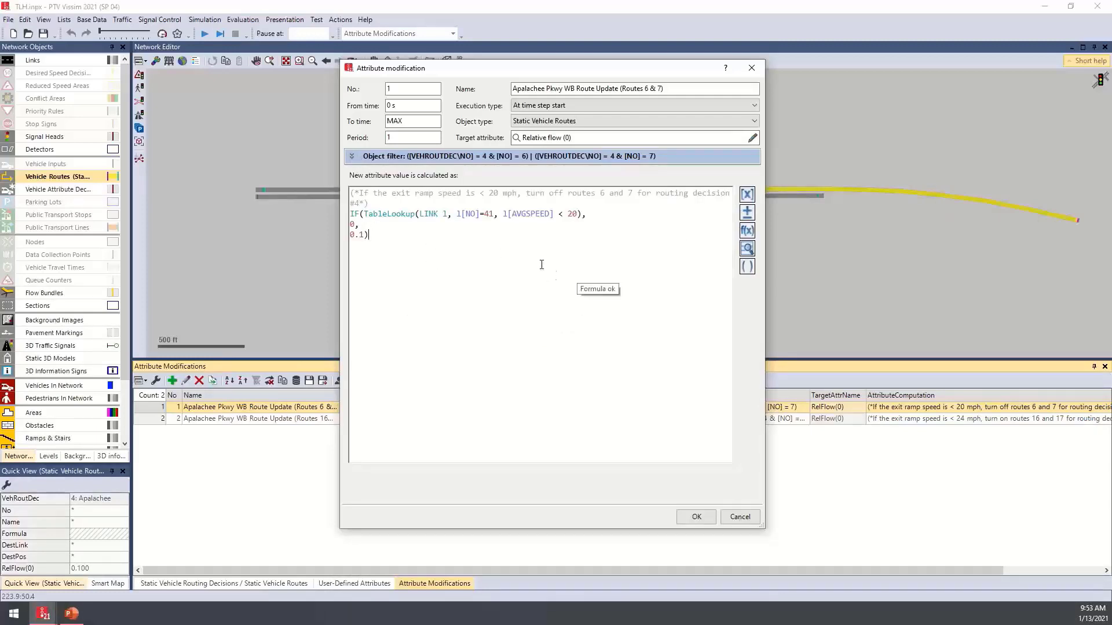
# Examine the link lookup, AvgSpeed condition and resulting flow values in the formula for routes 6 and 7, and cancel the dialog.
pyautogui.click(446, 215)
pyautogui.moveTo(458, 213); pyautogui.dragTo(549, 214)
pyautogui.click(491, 213)
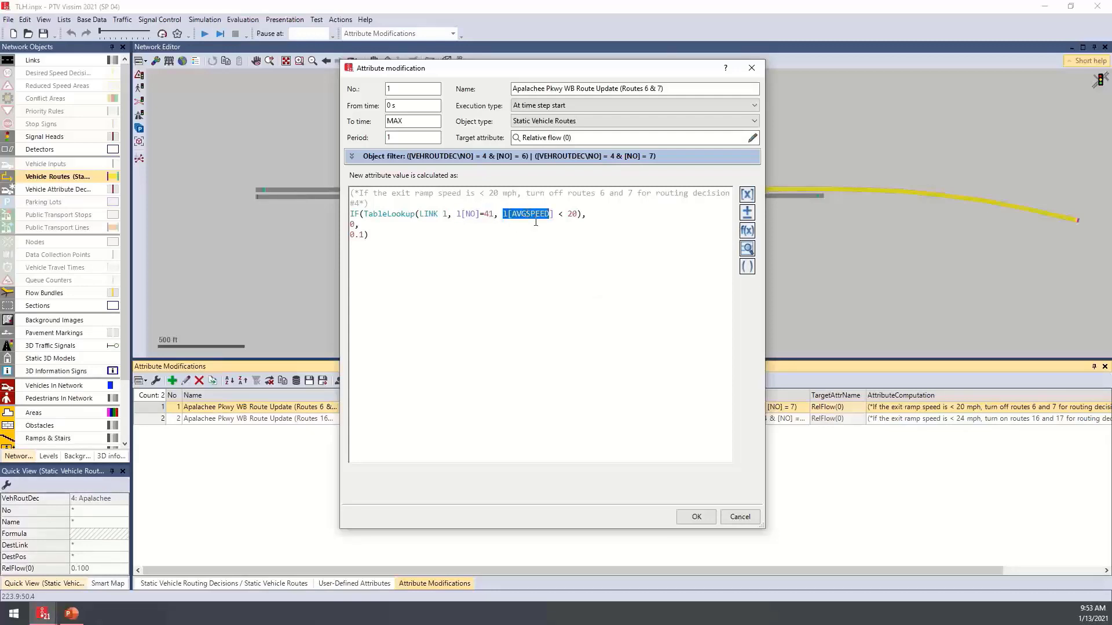
pyautogui.click(536, 223)
pyautogui.moveTo(391, 238); pyautogui.dragTo(348, 234)
pyautogui.click(378, 234)
pyautogui.click(748, 523)
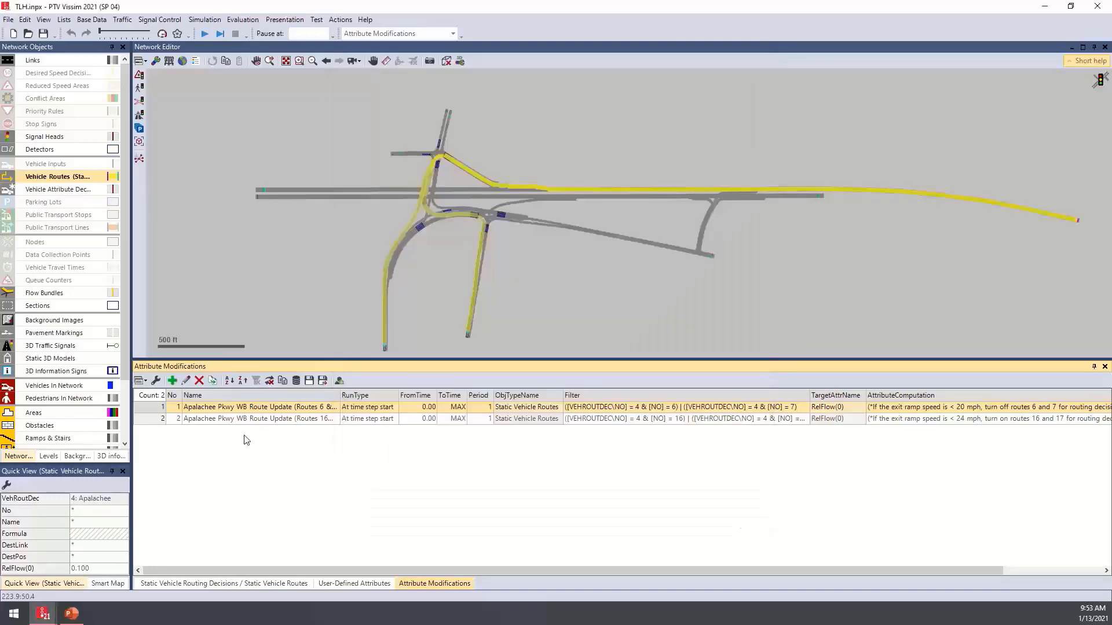
# Examine the object filter and formula of the attribute modification for routes 16 and 17, and close it.
pyautogui.doubleClick(155, 422)
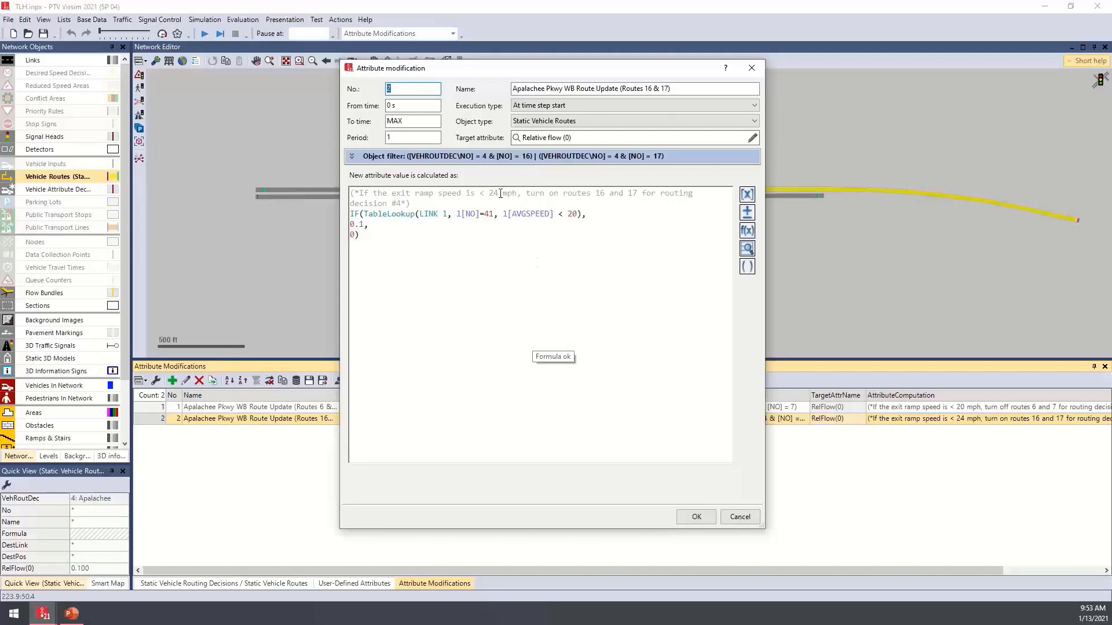
pyautogui.click(352, 156)
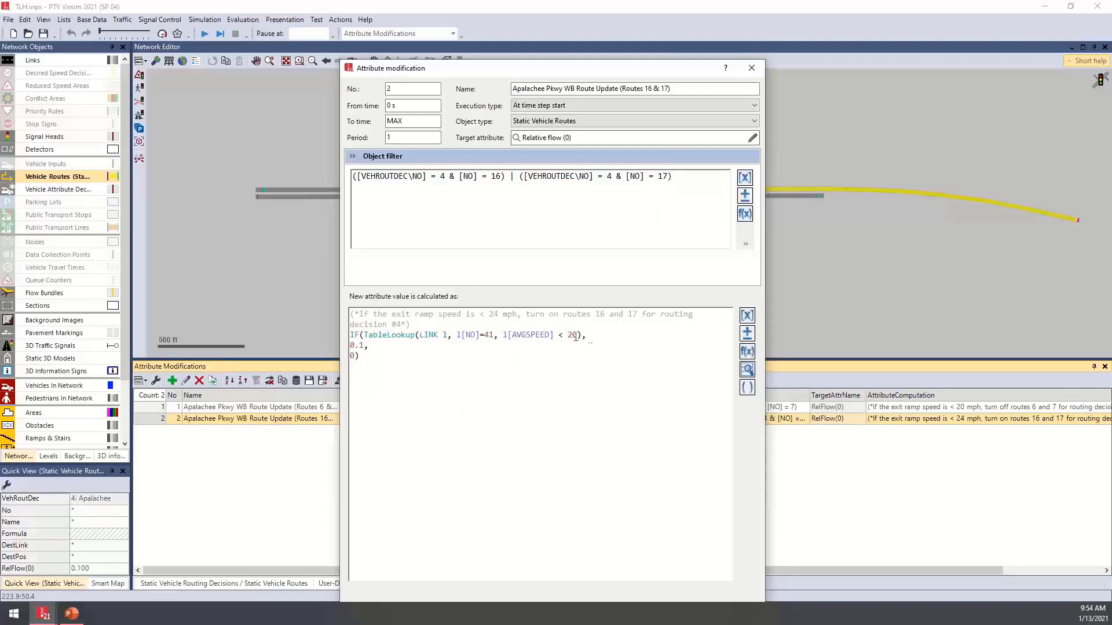
pyautogui.click(378, 358)
pyautogui.moveTo(370, 345); pyautogui.dragTo(342, 344)
pyautogui.click(402, 353)
pyautogui.moveTo(356, 357); pyautogui.dragTo(347, 356)
pyautogui.click(750, 69)
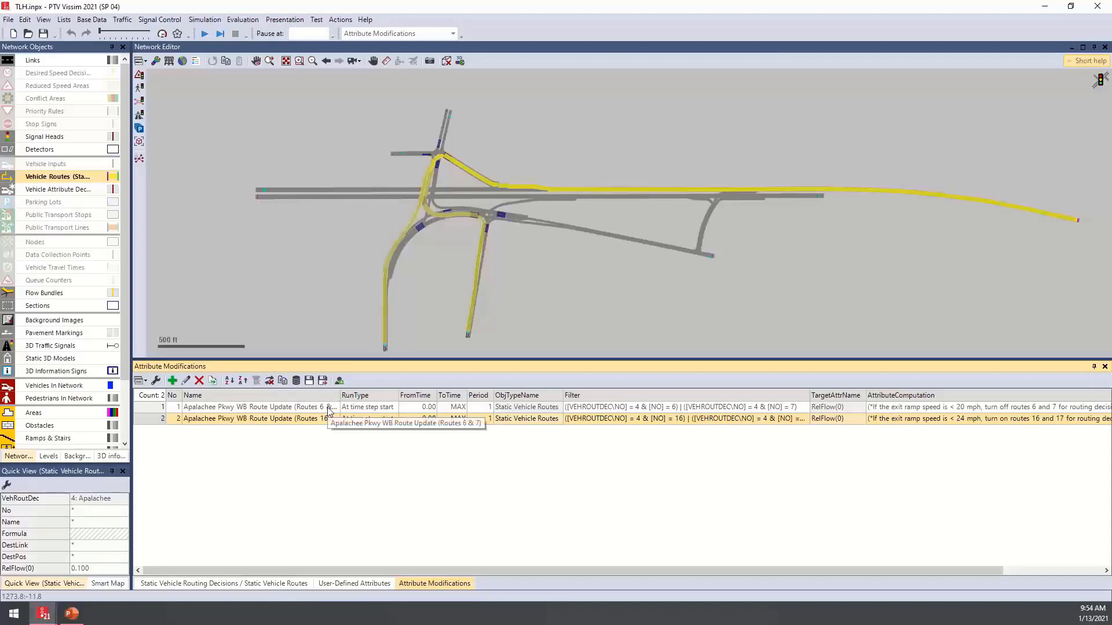
# Close the attribute modifications list and inspect the decision markers at the eastern start of the westbound Apalachee Pkwy link.
pyautogui.click(1105, 366)
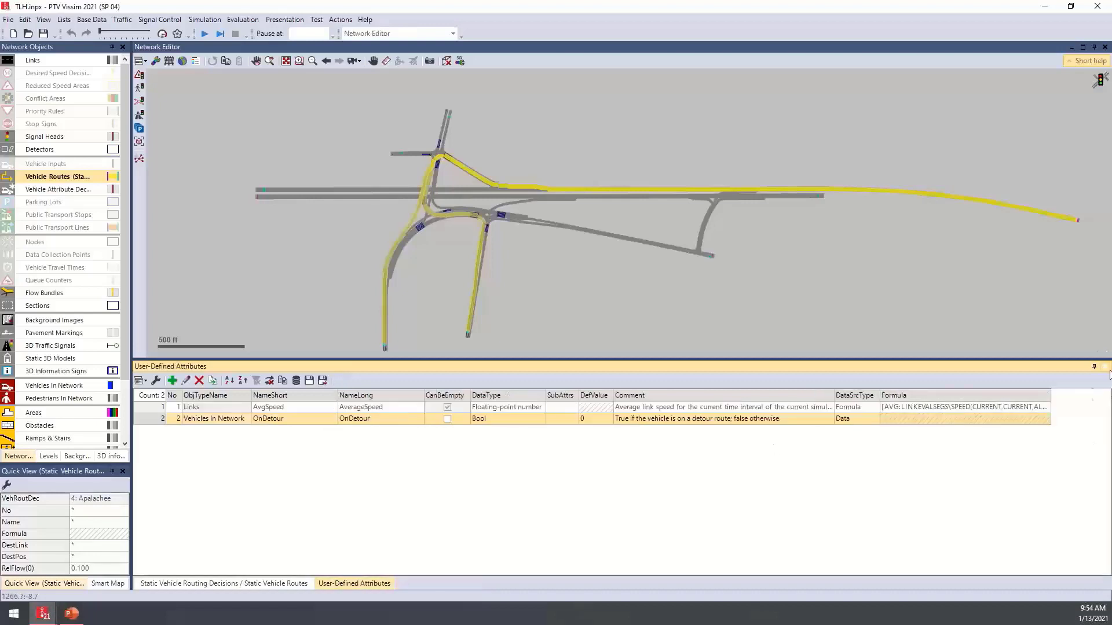
pyautogui.click(1043, 260)
pyautogui.moveTo(1045, 258); pyautogui.dragTo(558, 264)
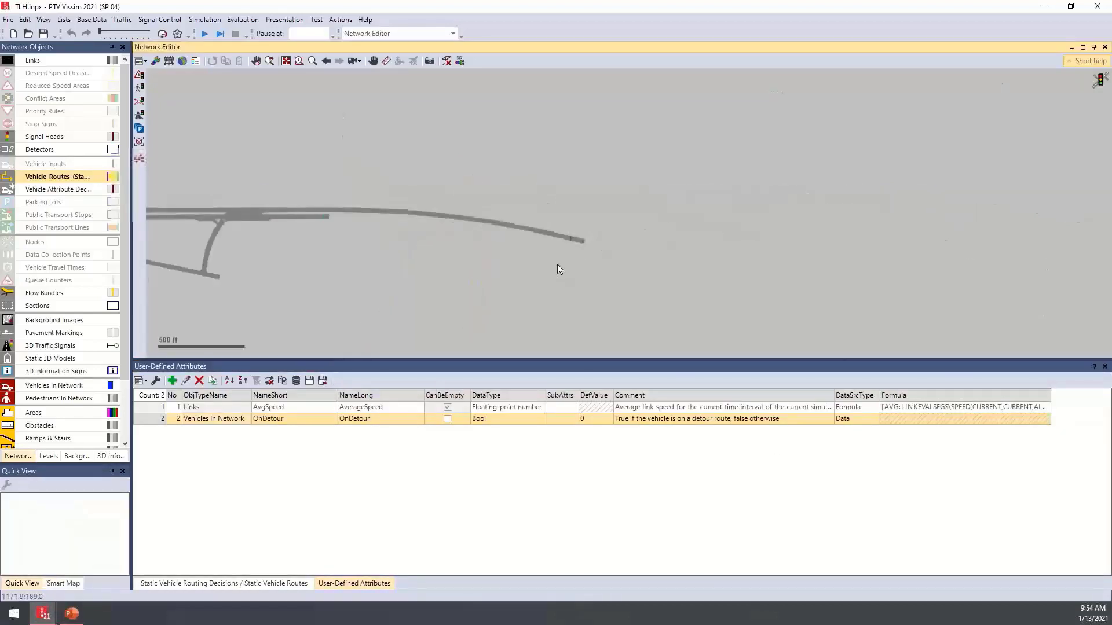
pyautogui.scroll(5, 568, 252)
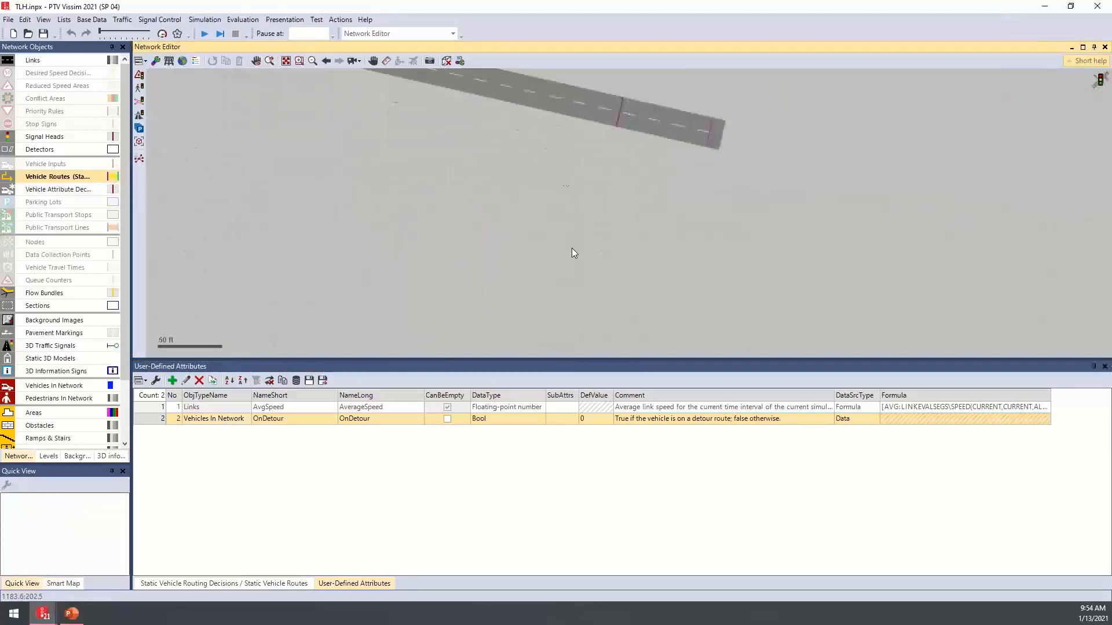
pyautogui.moveTo(560, 194); pyautogui.dragTo(530, 309)
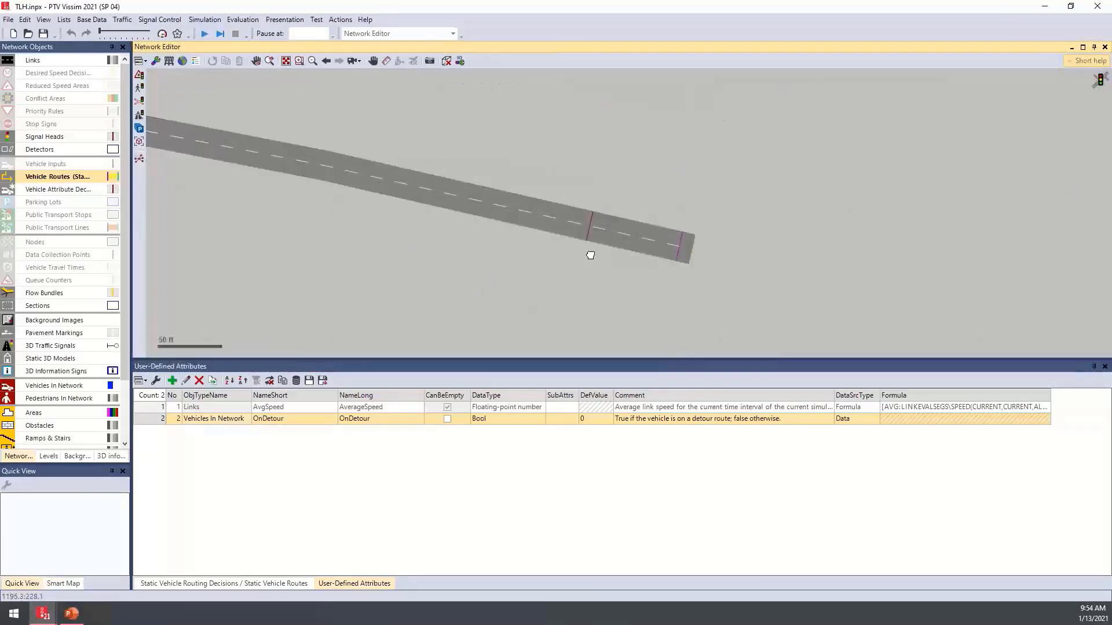
pyautogui.moveTo(590, 255); pyautogui.dragTo(583, 283)
# Make vehicle attribute decisions the active network object type and close the remaining attribute and route lists.
pyautogui.click(41, 189)
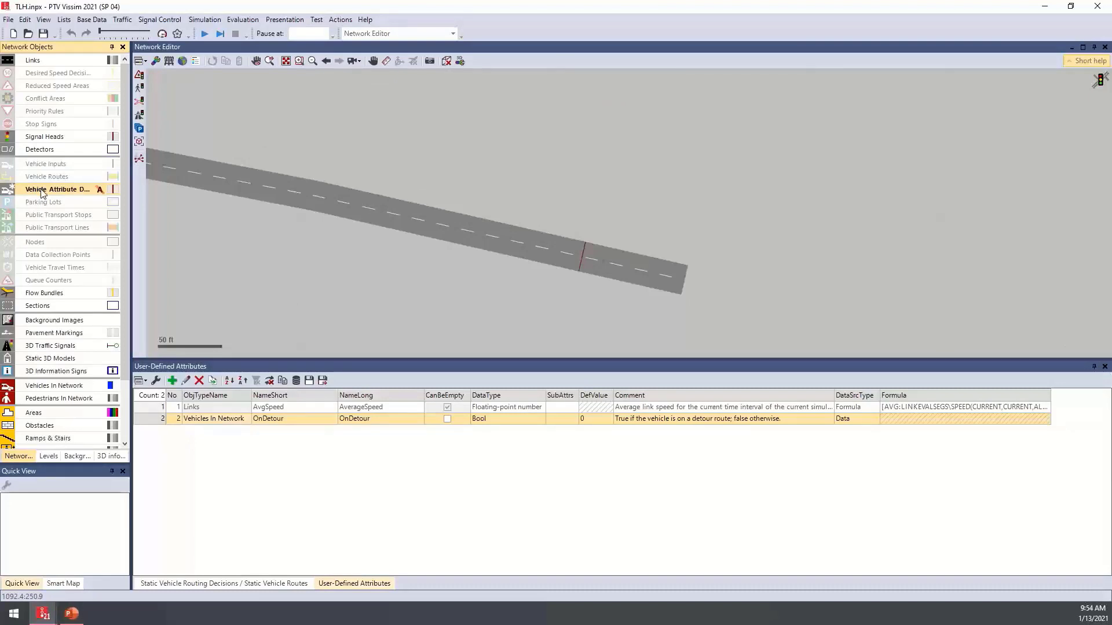
pyautogui.click(1105, 367)
pyautogui.click(1106, 396)
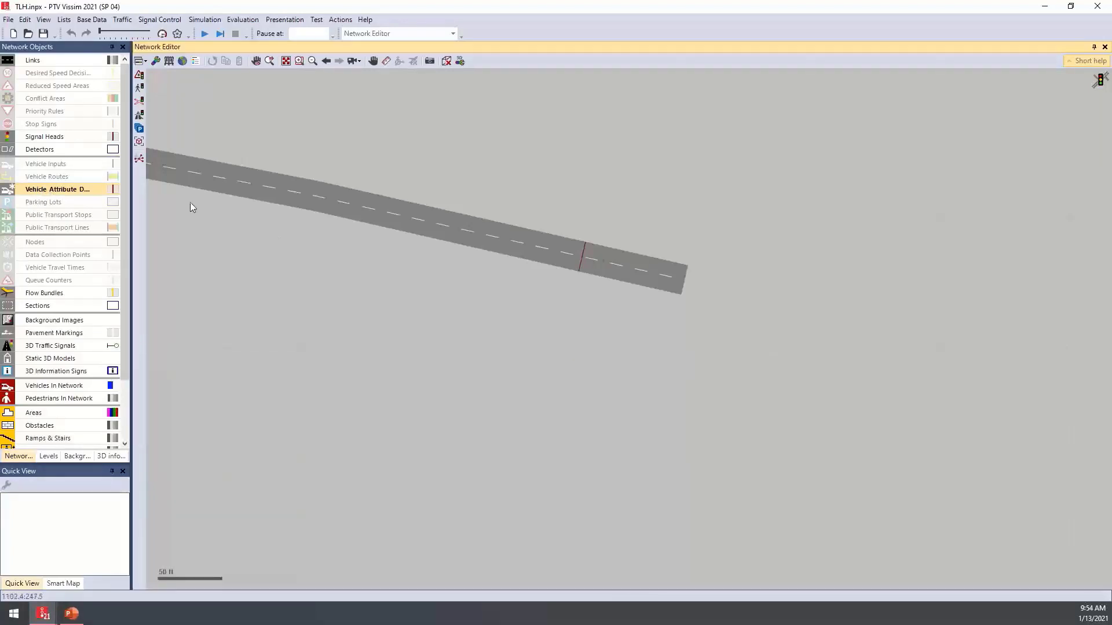
# Open the list of vehicle attribute decisions and enlarge it so both Detour decisions can be read.
pyautogui.rightClick(56, 187)
pyautogui.click(70, 191)
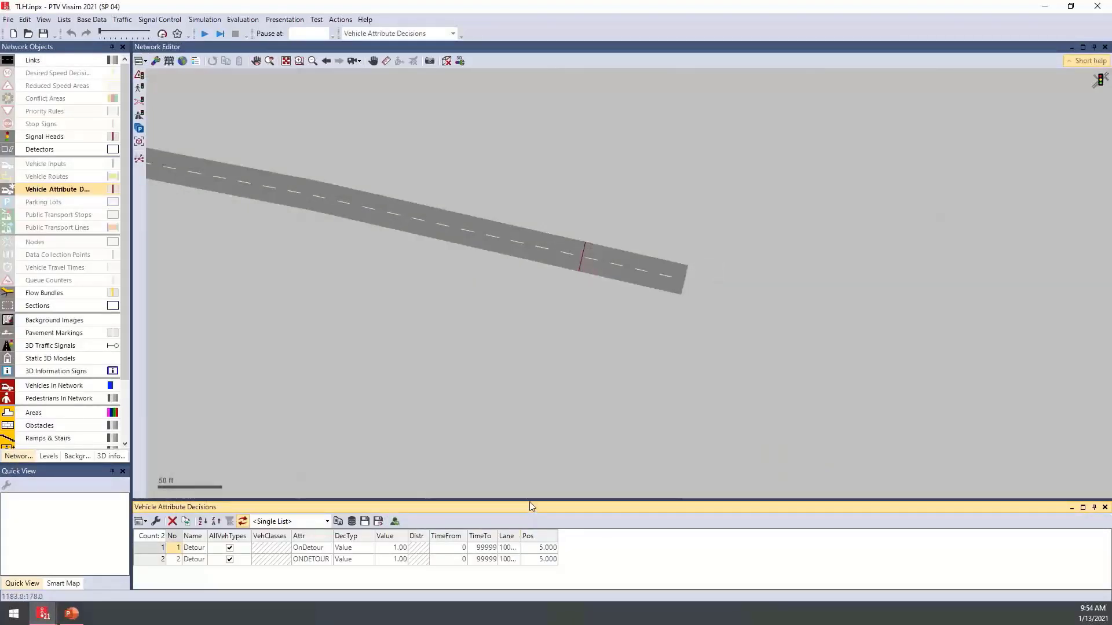
pyautogui.moveTo(529, 500); pyautogui.dragTo(534, 476)
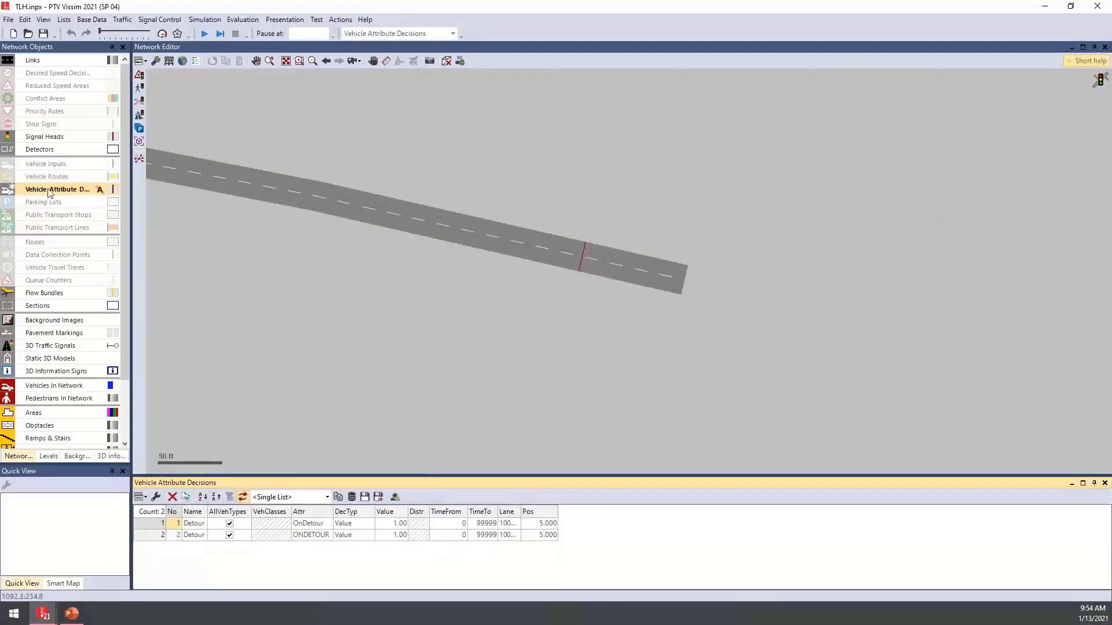
# In wireframe display, pull the middle point of short link 10051 at the Detour decisions away from the westbound Apalachee Pkwy line.
pyautogui.scroll(-2, 550, 346)
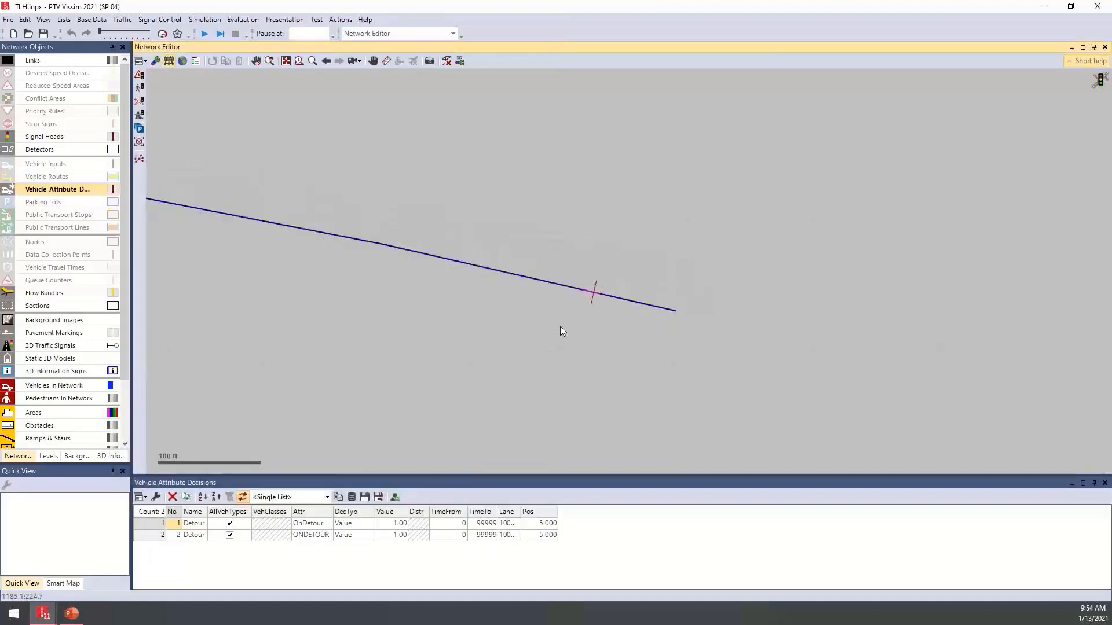
pyautogui.scroll(3, 561, 325)
pyautogui.click(82, 60)
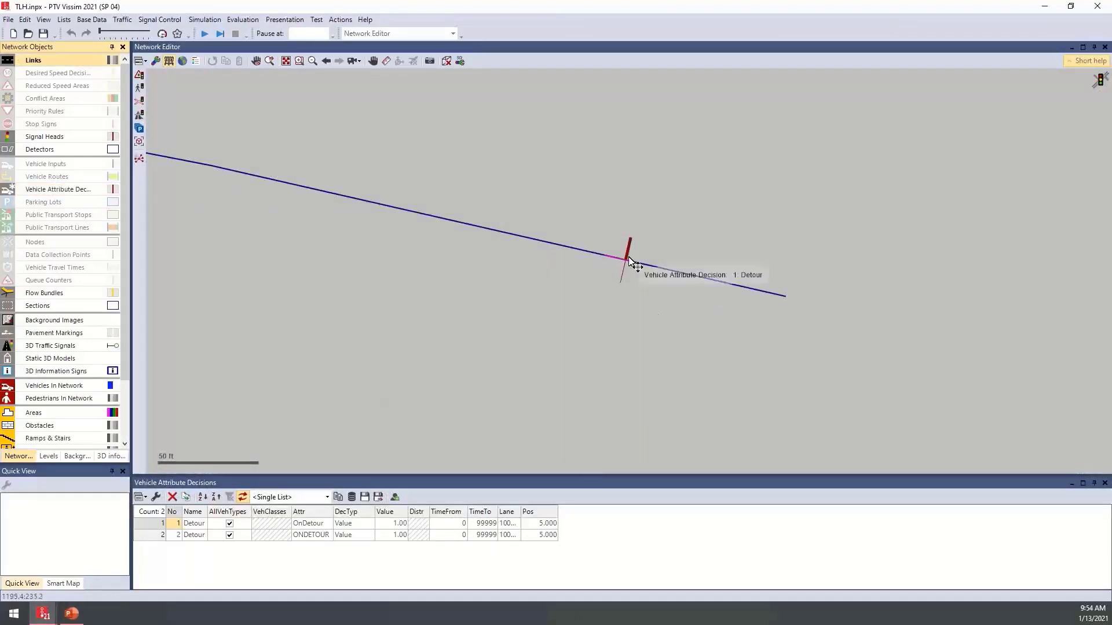
pyautogui.click(612, 253)
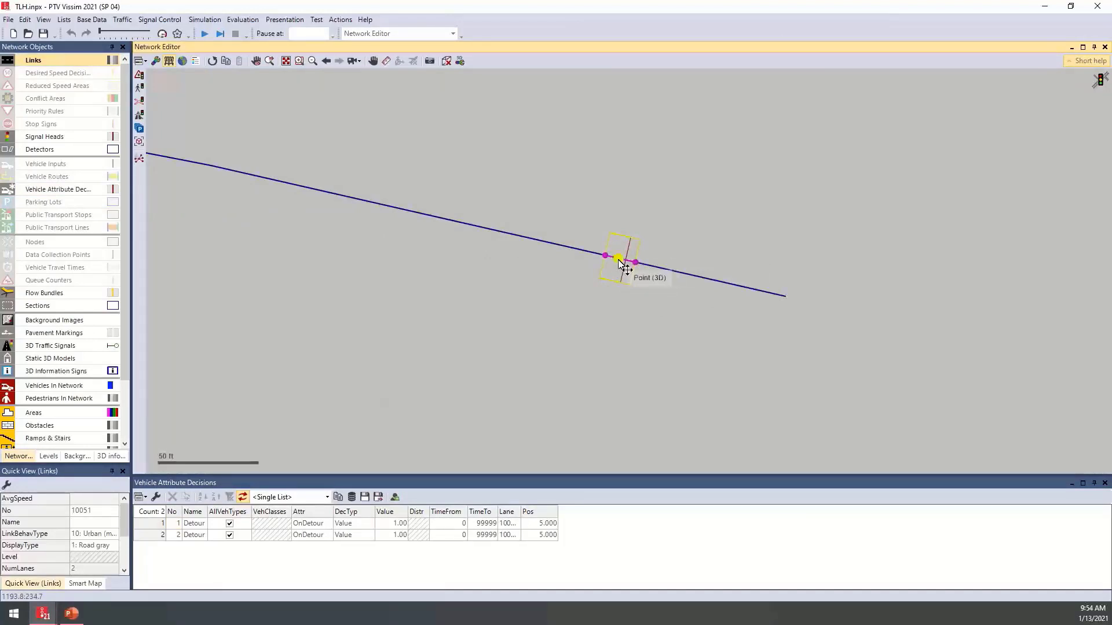
pyautogui.moveTo(618, 258); pyautogui.dragTo(631, 218)
pyautogui.click(741, 219)
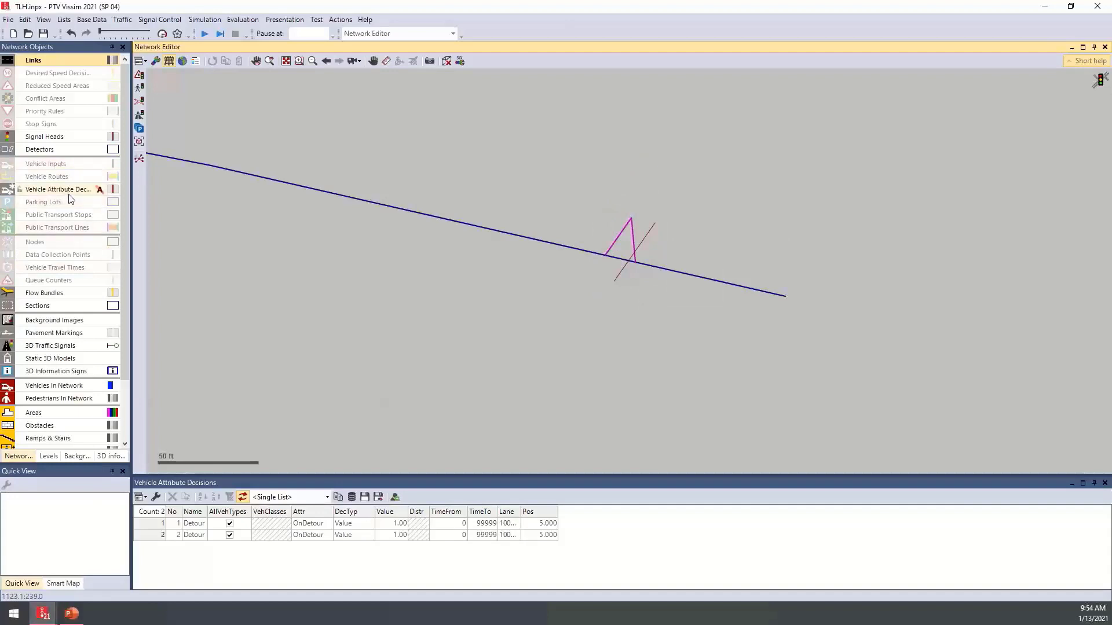
# Open the static vehicle routing decisions list and display detour routes 16 and 17 of the Apalachee Pkwy WB decision.
pyautogui.click(47, 176)
pyautogui.rightClick(64, 180)
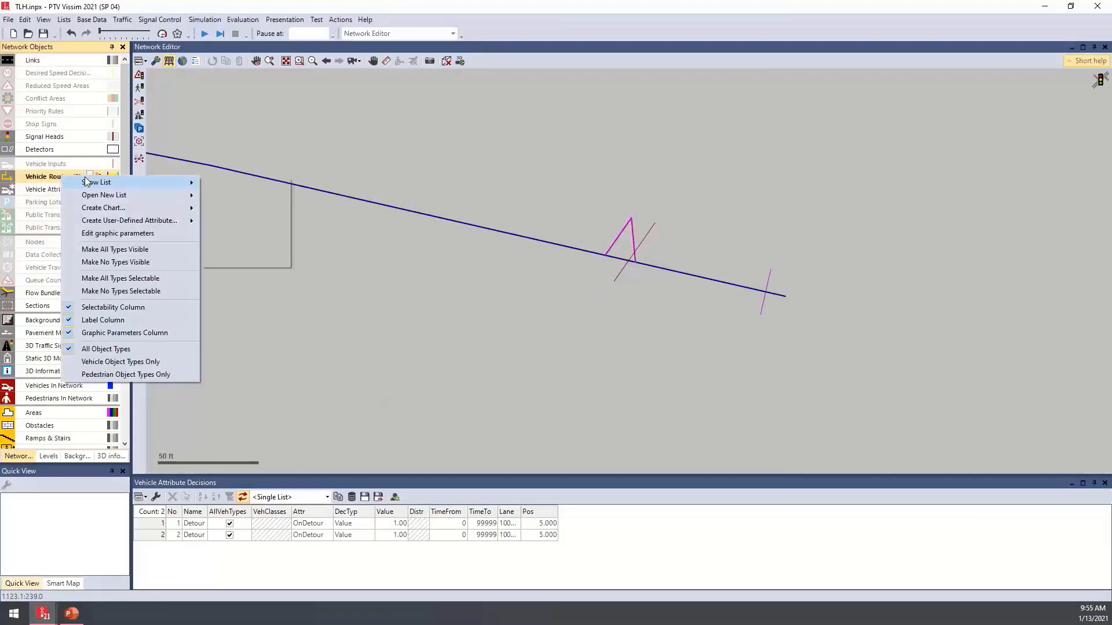
pyautogui.moveTo(90, 182)
pyautogui.click(239, 186)
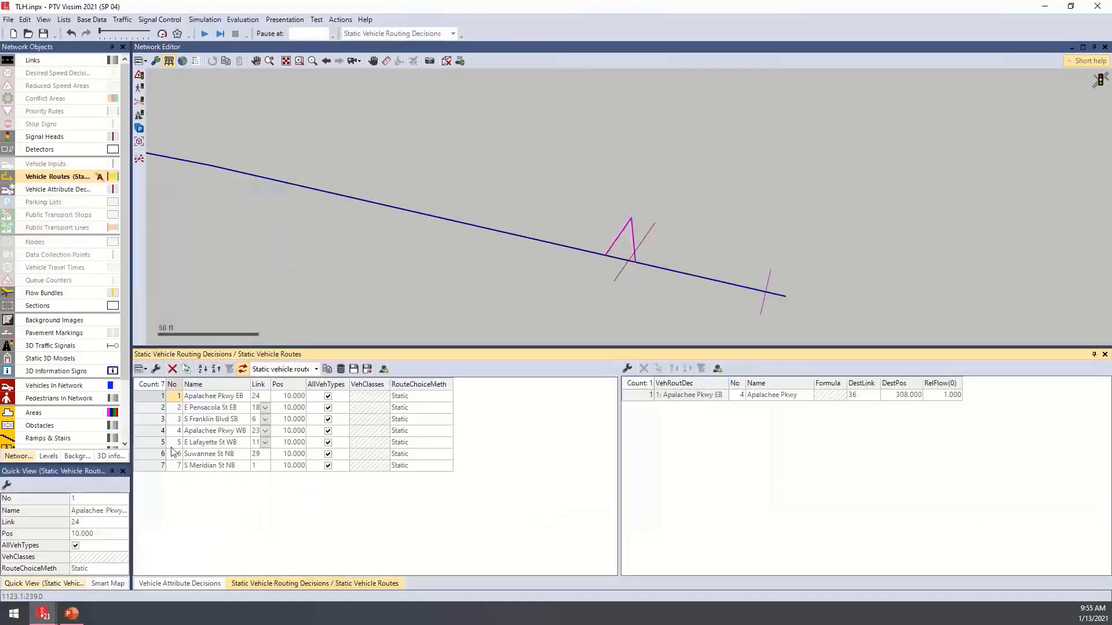
pyautogui.click(152, 431)
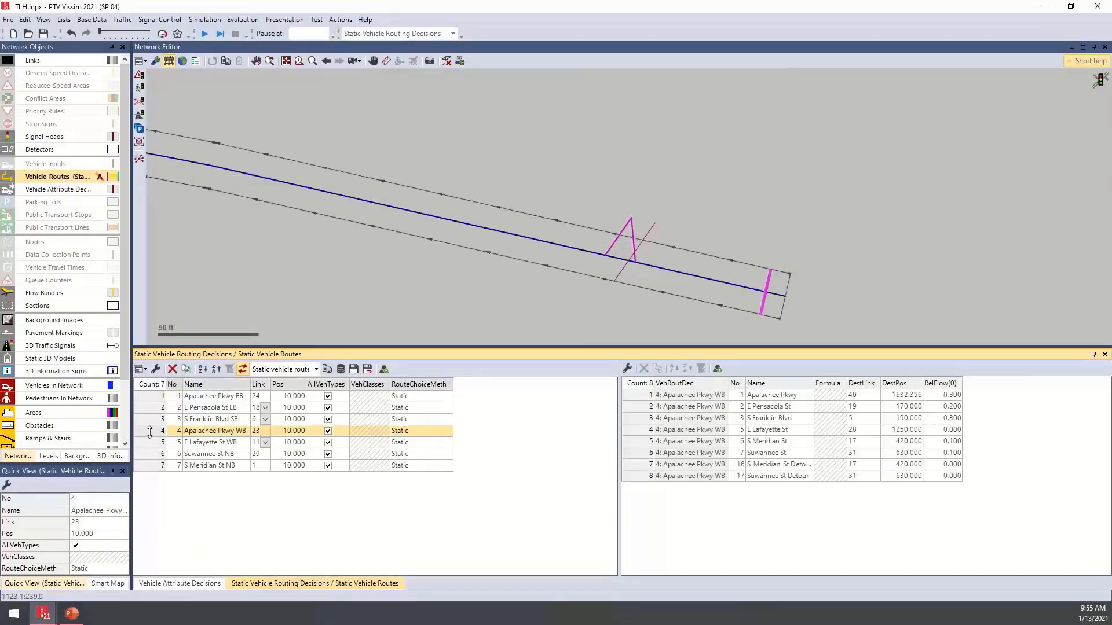
pyautogui.click(641, 465)
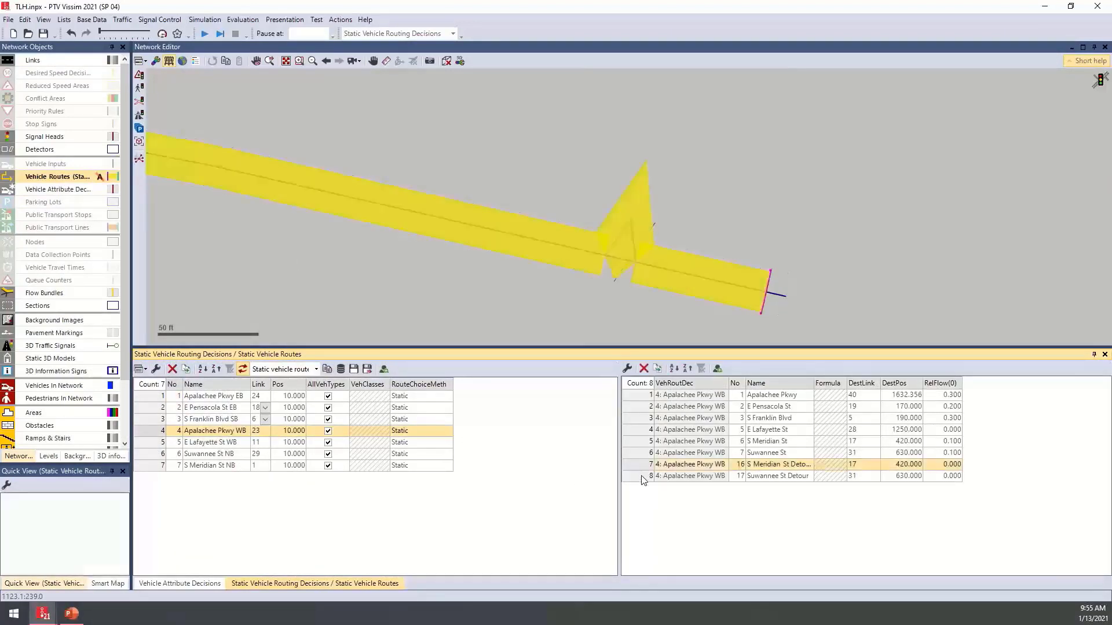
pyautogui.keyDown('shift'); pyautogui.click(643, 482); pyautogui.keyUp('shift')
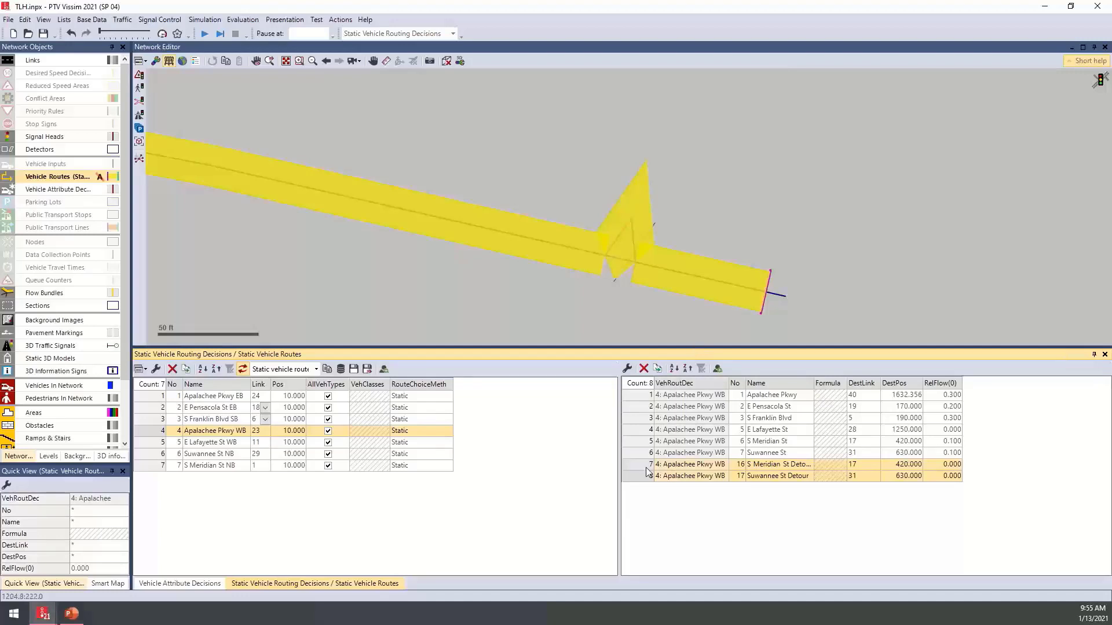
# Close the static vehicle routes list and undo the point move on the short link.
pyautogui.click(1104, 355)
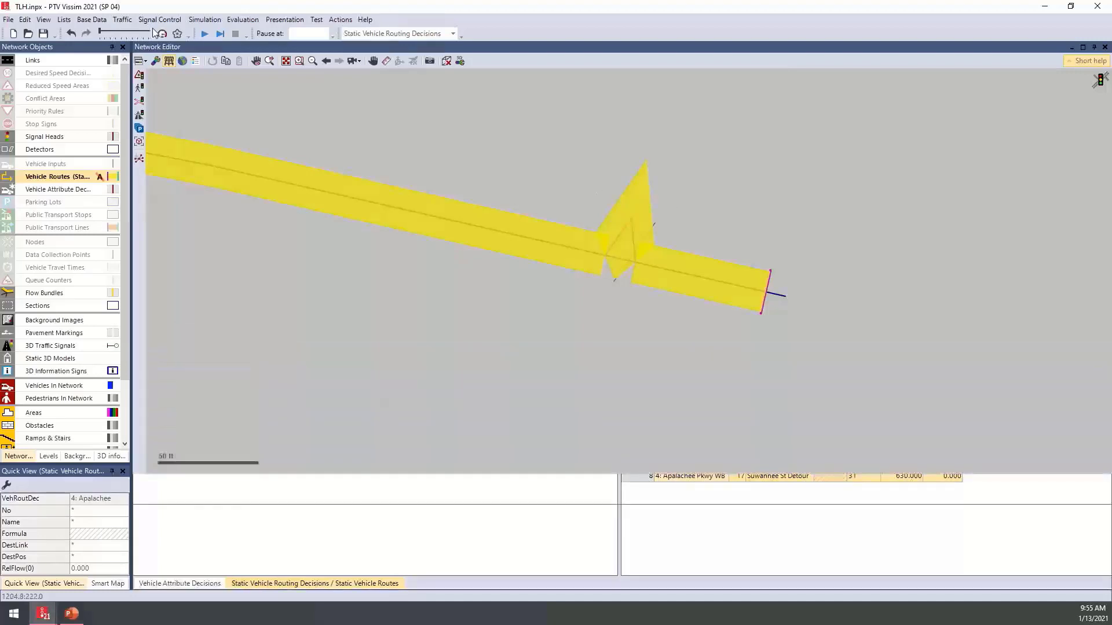
pyautogui.click(72, 34)
pyautogui.click(648, 323)
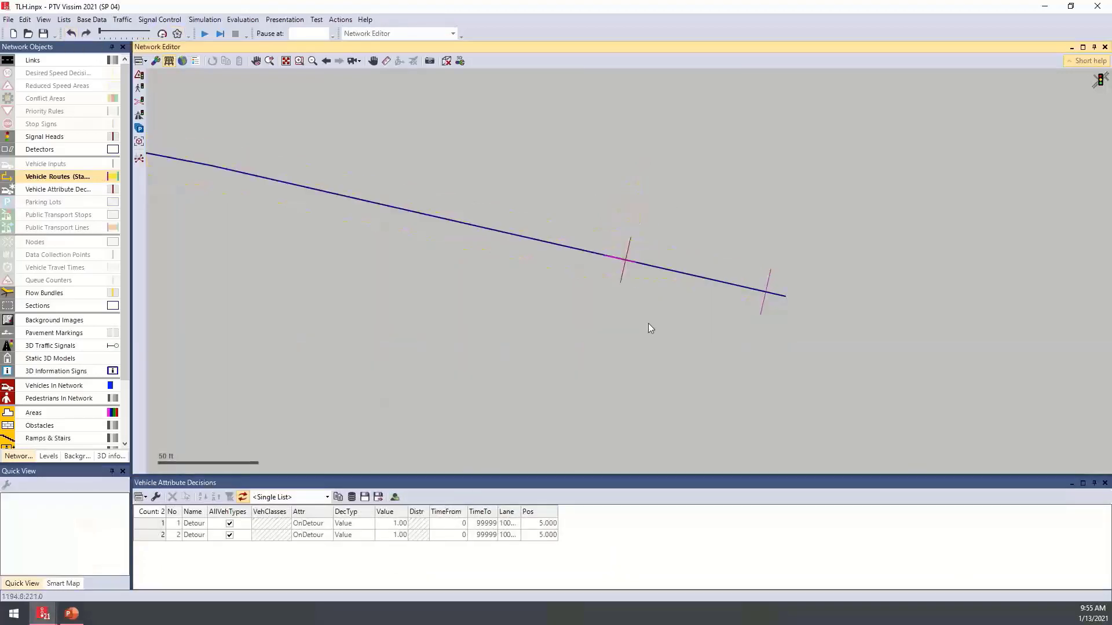
# Inspect the OnDetour attribute and assigned value of both Detour vehicle attribute decisions, and close their list.
pyautogui.click(624, 274)
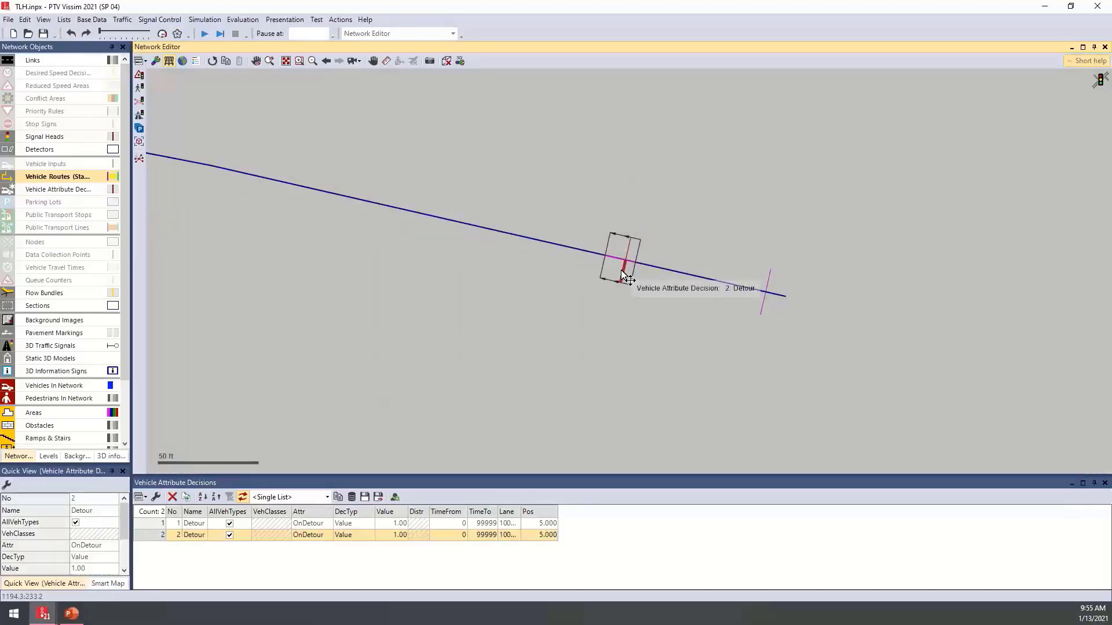
pyautogui.click(629, 248)
pyautogui.click(623, 268)
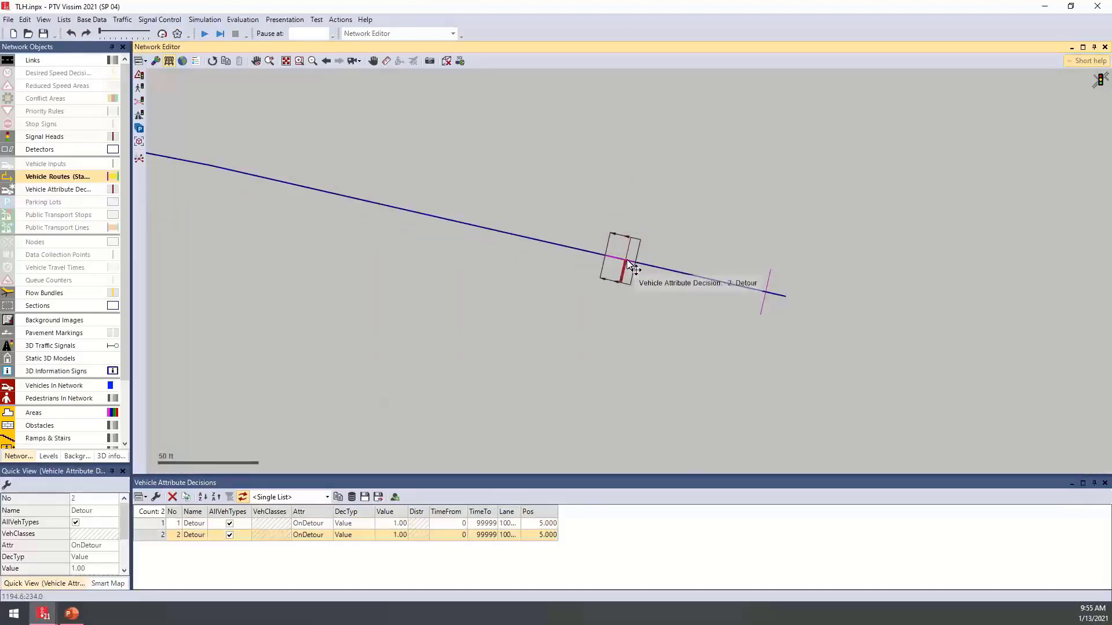
pyautogui.click(629, 248)
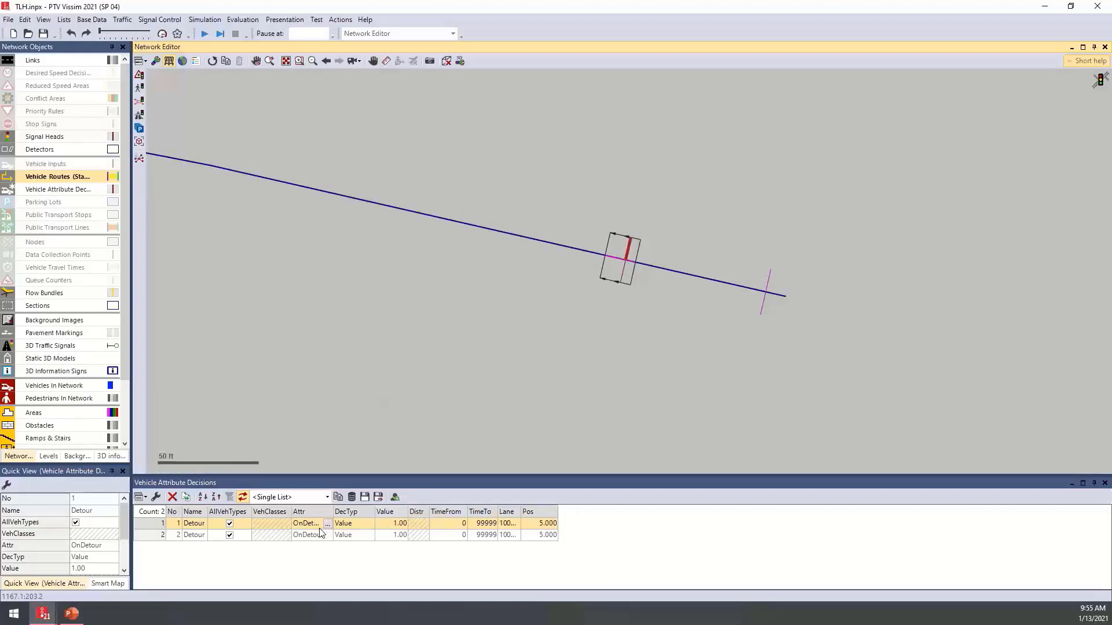
pyautogui.click(388, 526)
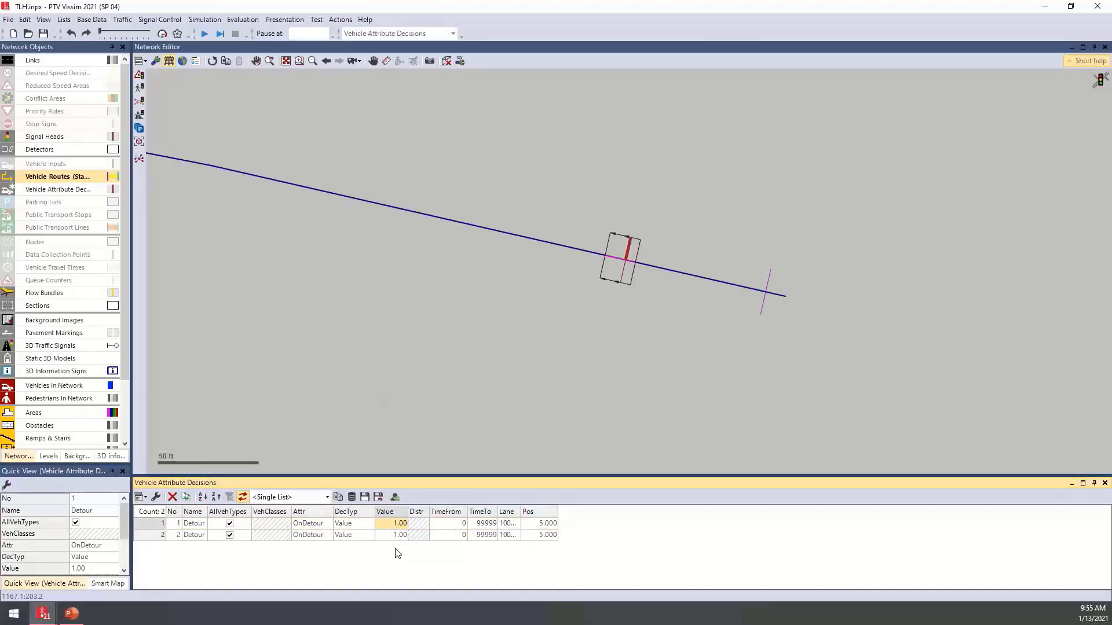
pyautogui.click(1106, 484)
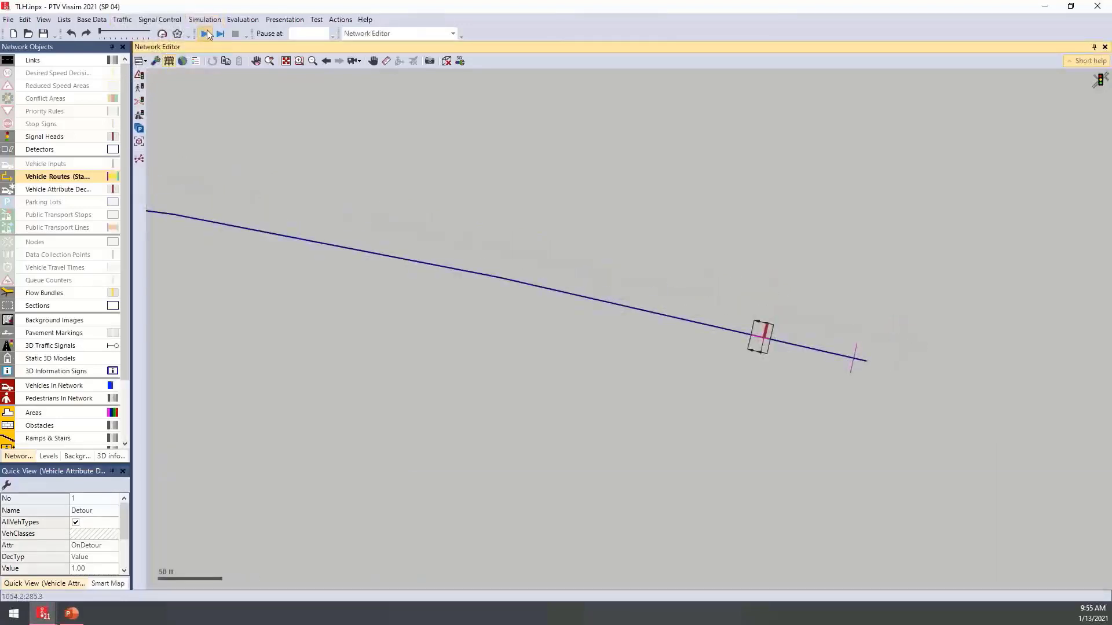
# Run the simulation continuously, with wireframe display off and the vehicle color scheme legend shown.
pyautogui.click(206, 33)
pyautogui.click(575, 304)
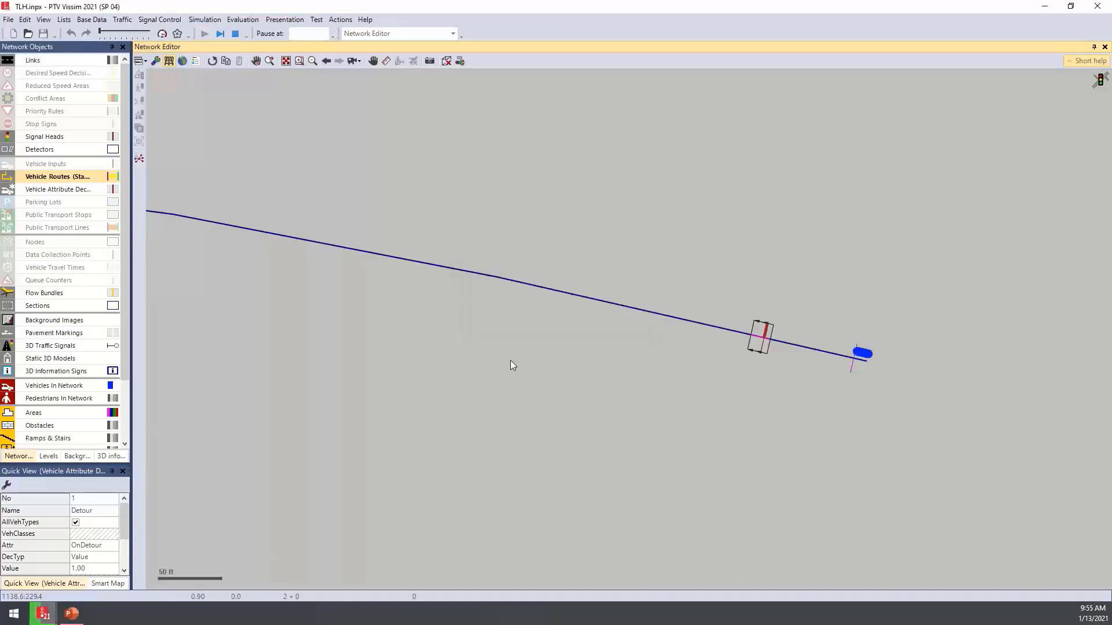
pyautogui.scroll(3, 676, 402)
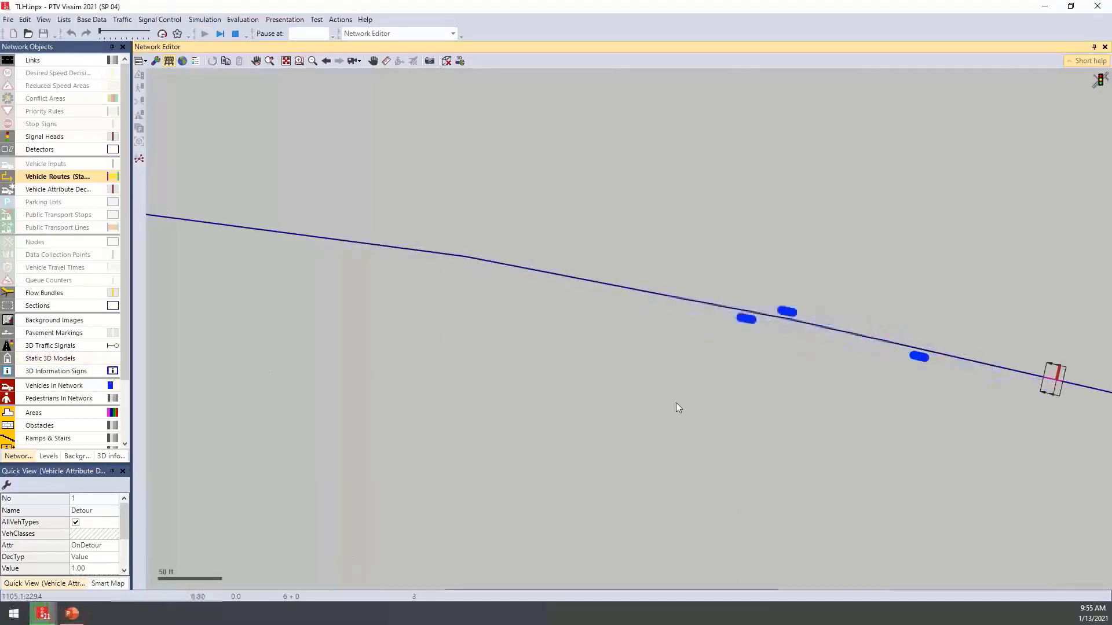
pyautogui.hotkey('ctrl', 'a')
pyautogui.moveTo(630, 316); pyautogui.dragTo(705, 355)
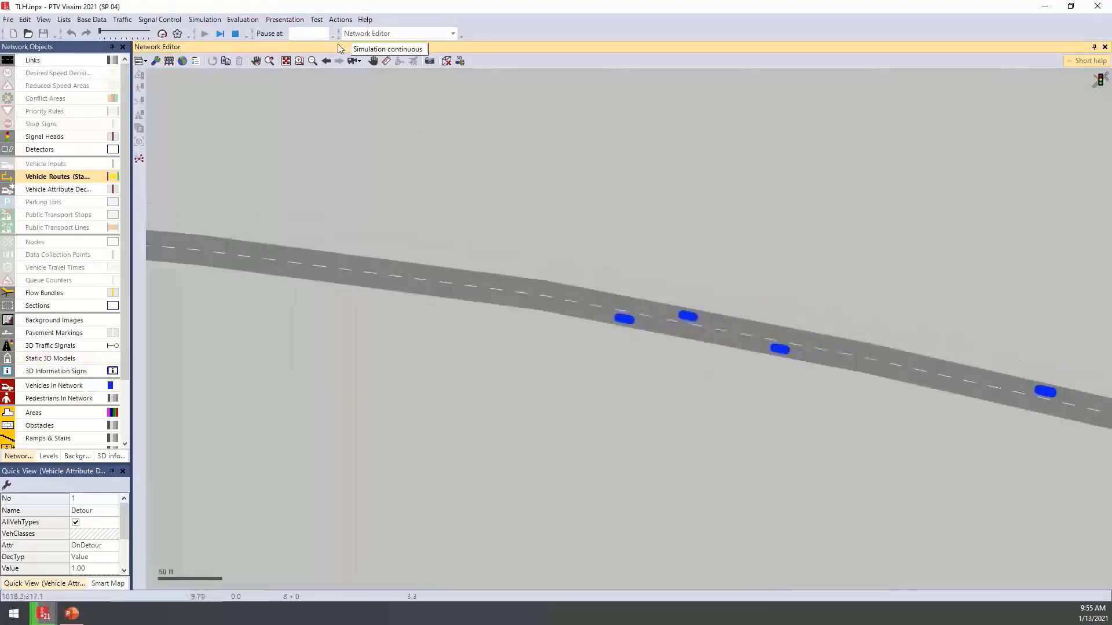
pyautogui.click(196, 61)
# Bring the detour crossover into view and fast-forward the simulation in Quick Mode to about 449 s.
pyautogui.scroll(-4, 477, 214)
pyautogui.scroll(-1, 397, 167)
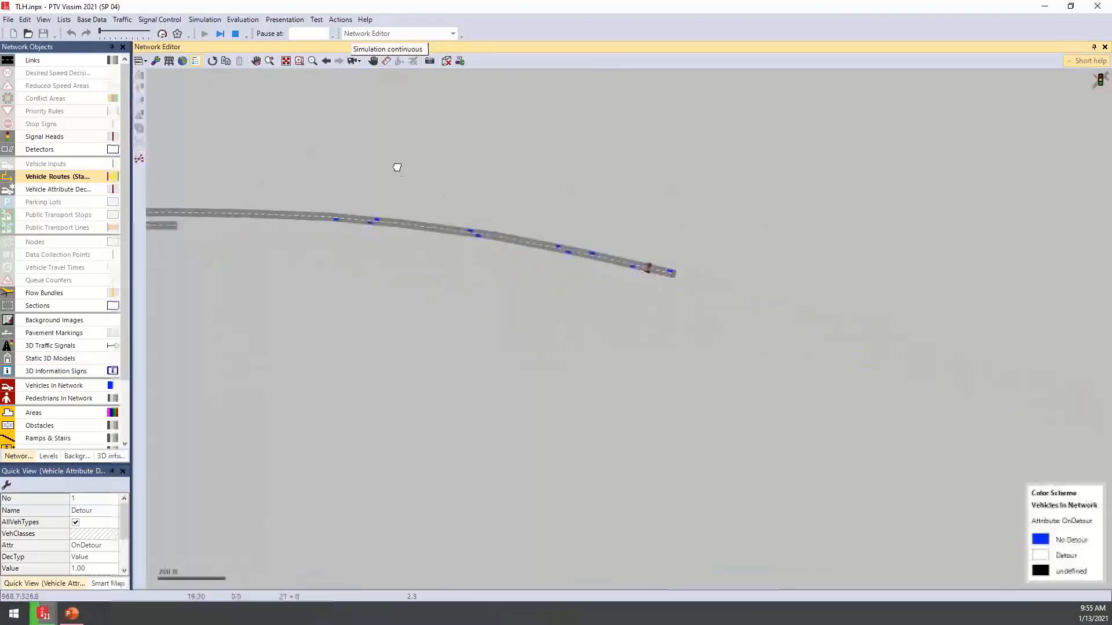
pyautogui.moveTo(396, 167); pyautogui.dragTo(808, 252)
pyautogui.click(808, 253)
pyautogui.moveTo(734, 238); pyautogui.dragTo(543, 226)
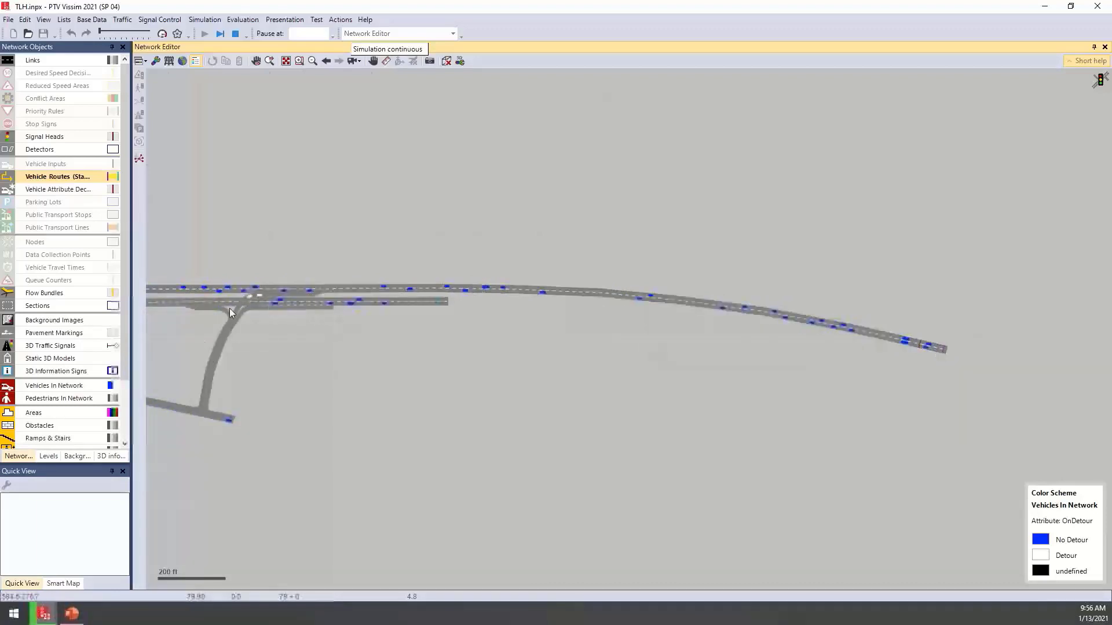
pyautogui.click(163, 34)
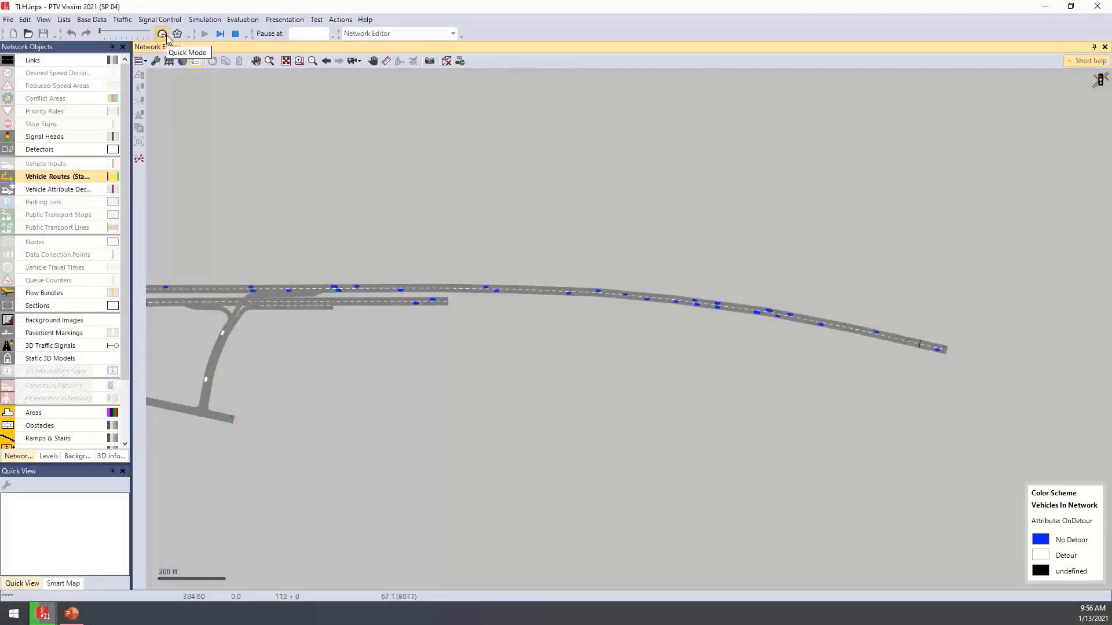
pyautogui.click(165, 35)
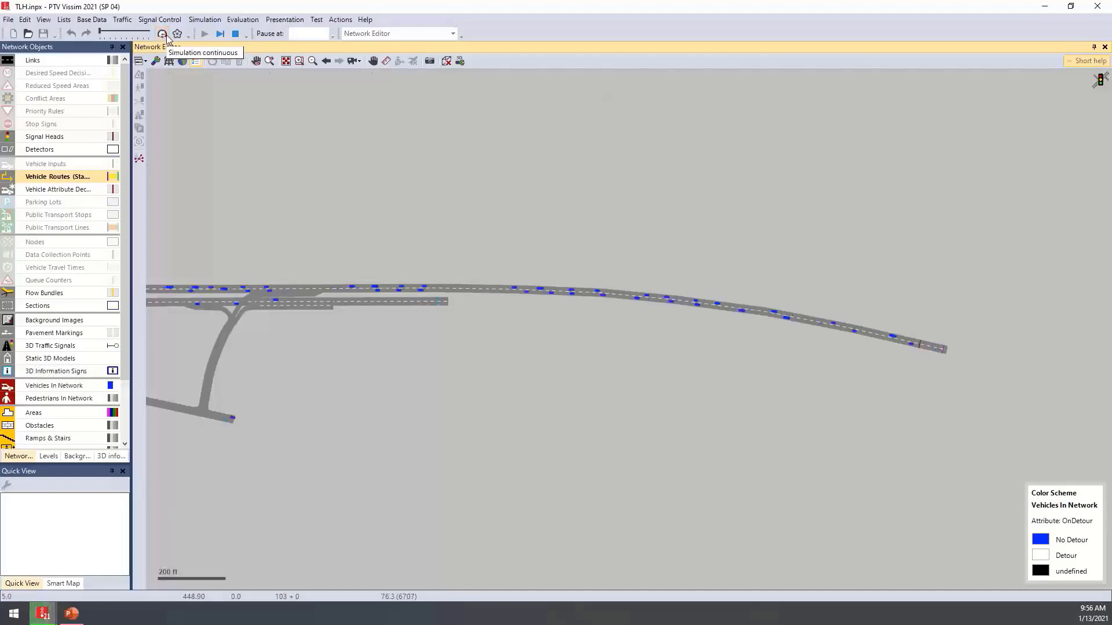
# Examine the queue building on westbound Apalachee Pkwy and check the AvgSpeed of link 41.
pyautogui.moveTo(405, 161); pyautogui.dragTo(613, 181)
pyautogui.scroll(-1, 613, 182)
pyautogui.scroll(-1, 515, 175)
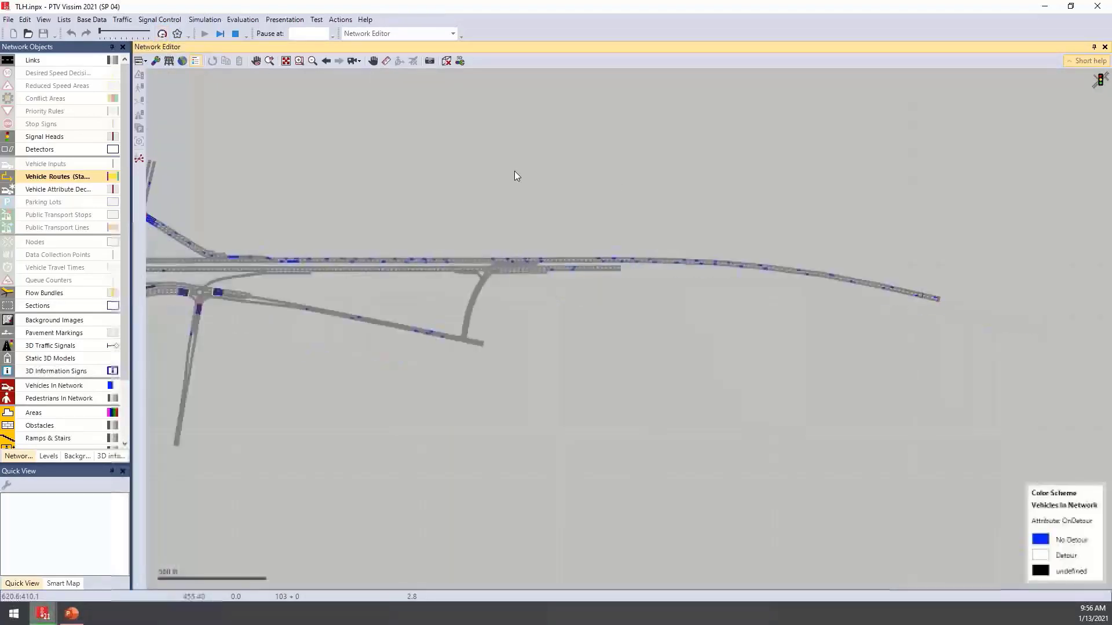
pyautogui.moveTo(516, 175); pyautogui.dragTo(568, 206)
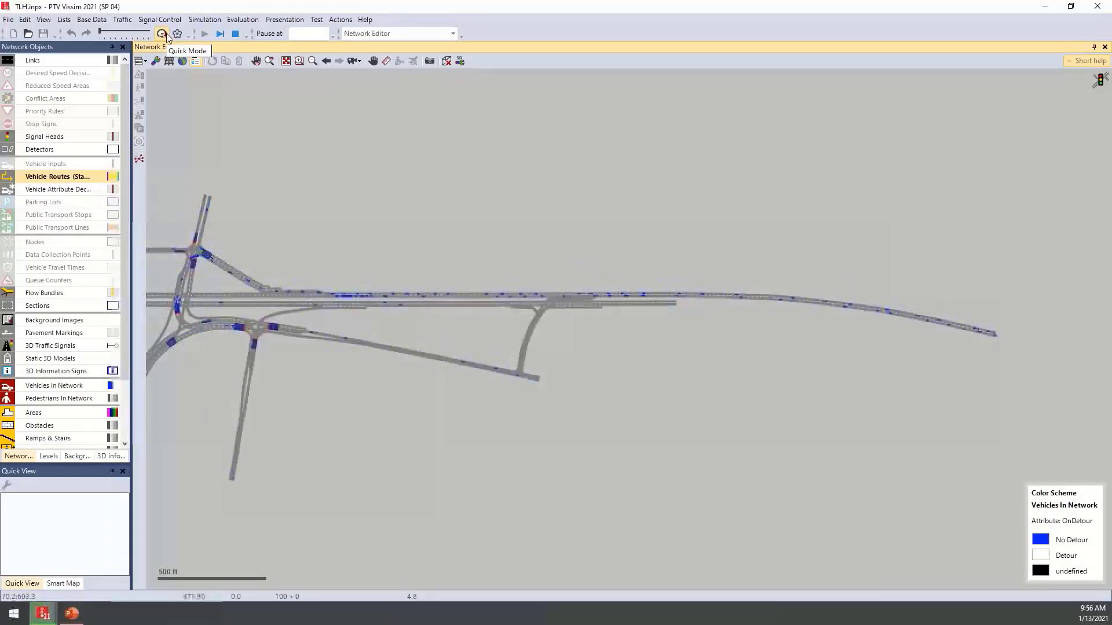
pyautogui.scroll(1, 248, 252)
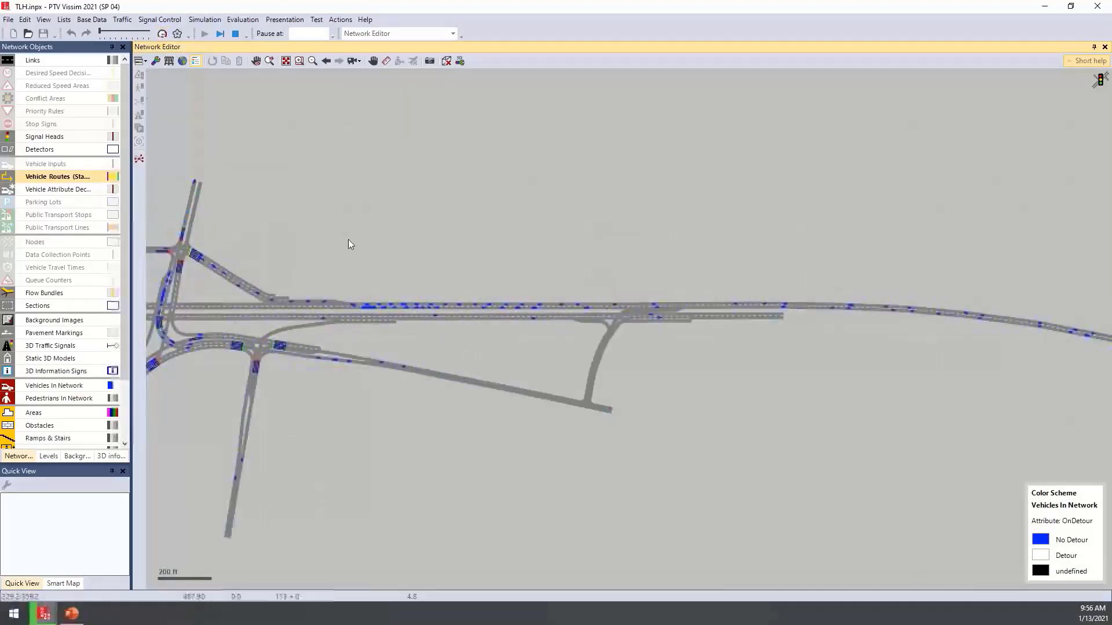
pyautogui.click(408, 307)
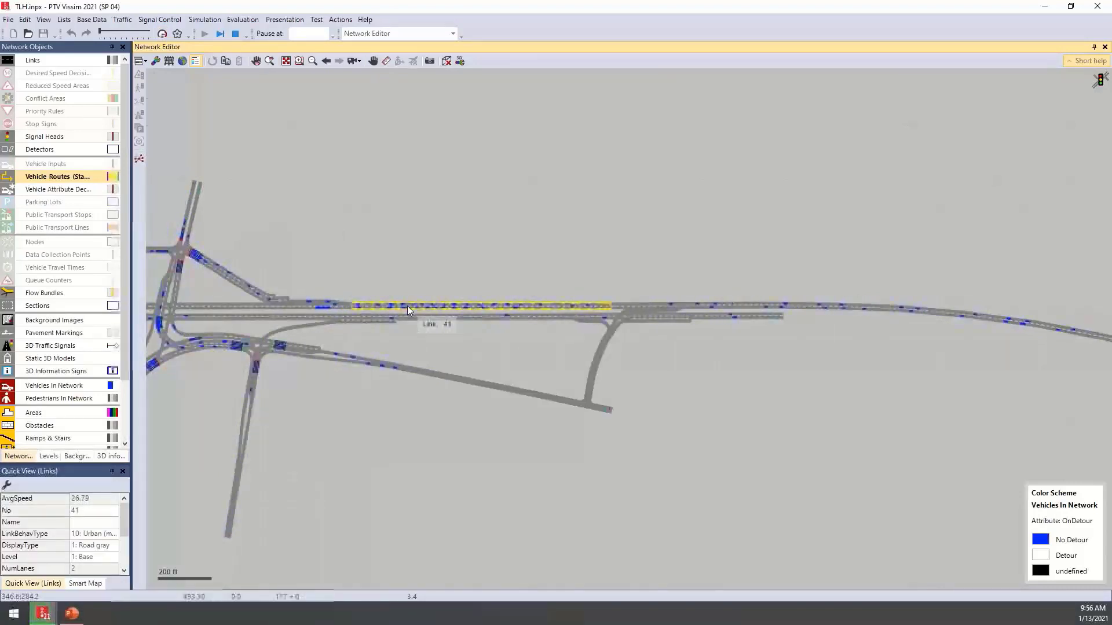
pyautogui.click(425, 275)
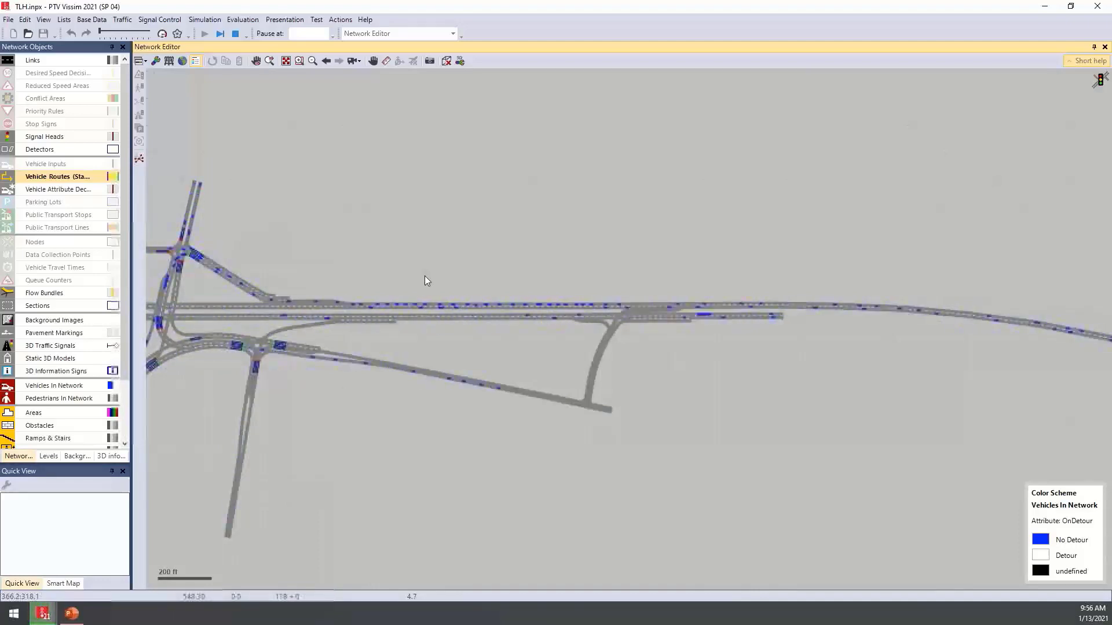
pyautogui.moveTo(507, 223); pyautogui.dragTo(395, 204)
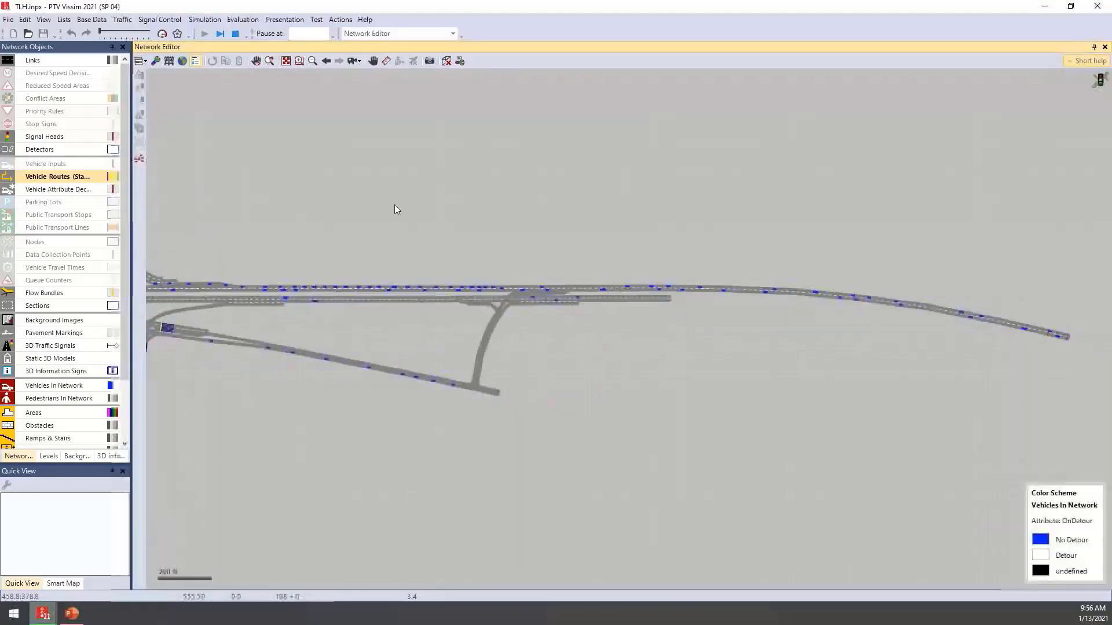
# Fast-forward the simulation in Quick Mode to about 713 s and examine the vehicles using the detour crossover and side road.
pyautogui.click(162, 34)
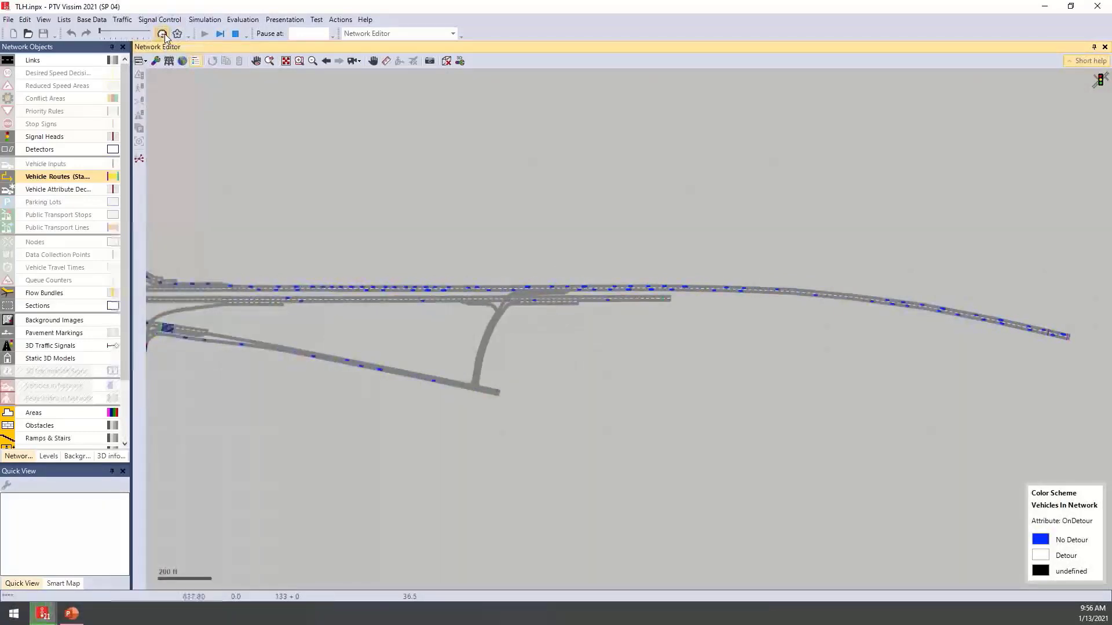
pyautogui.click(165, 33)
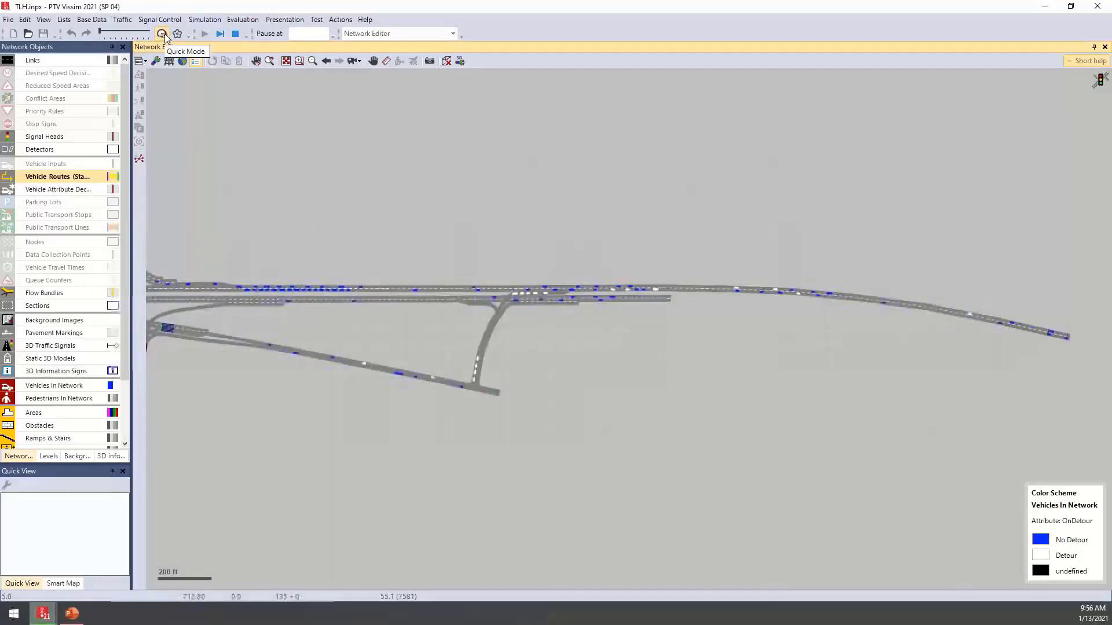
pyautogui.moveTo(434, 200); pyautogui.dragTo(509, 207)
pyautogui.scroll(-2, 508, 207)
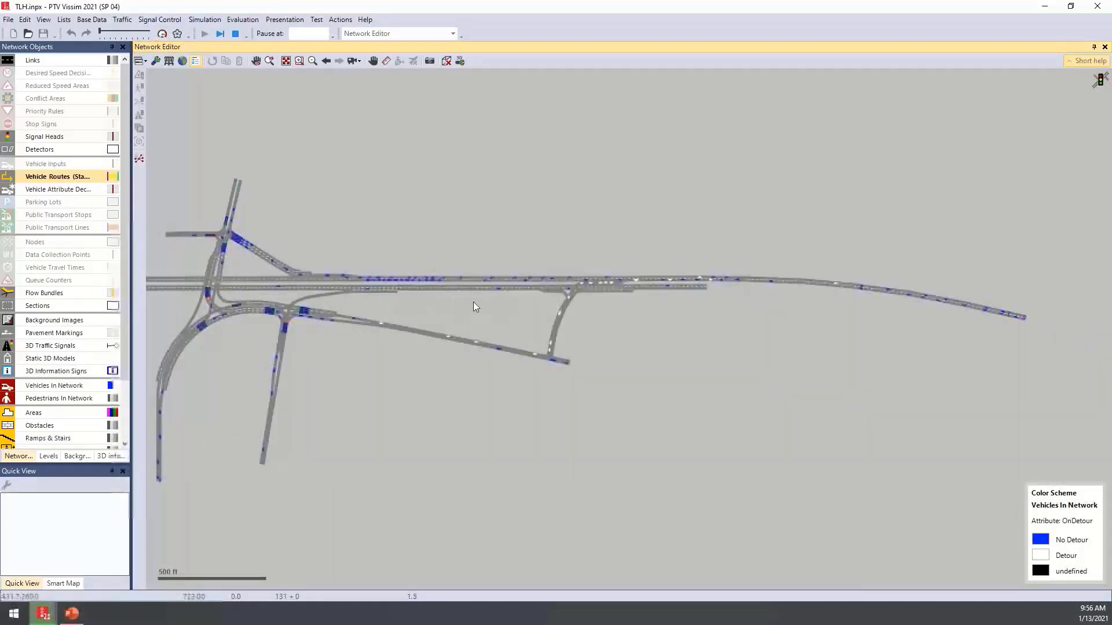
pyautogui.scroll(2, 501, 319)
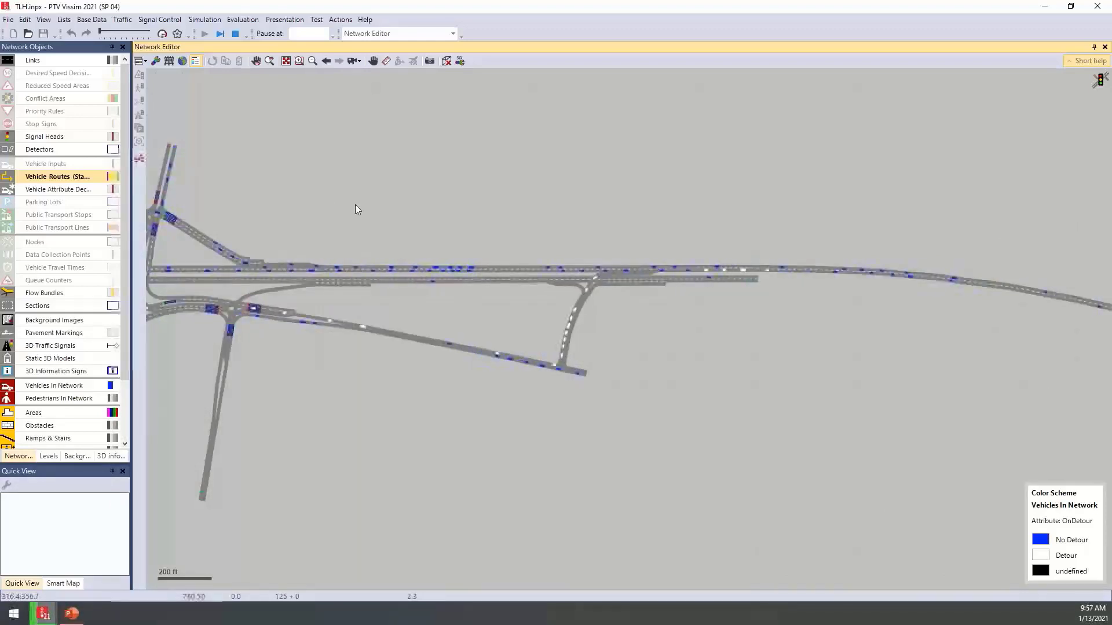
pyautogui.moveTo(391, 204); pyautogui.dragTo(499, 203)
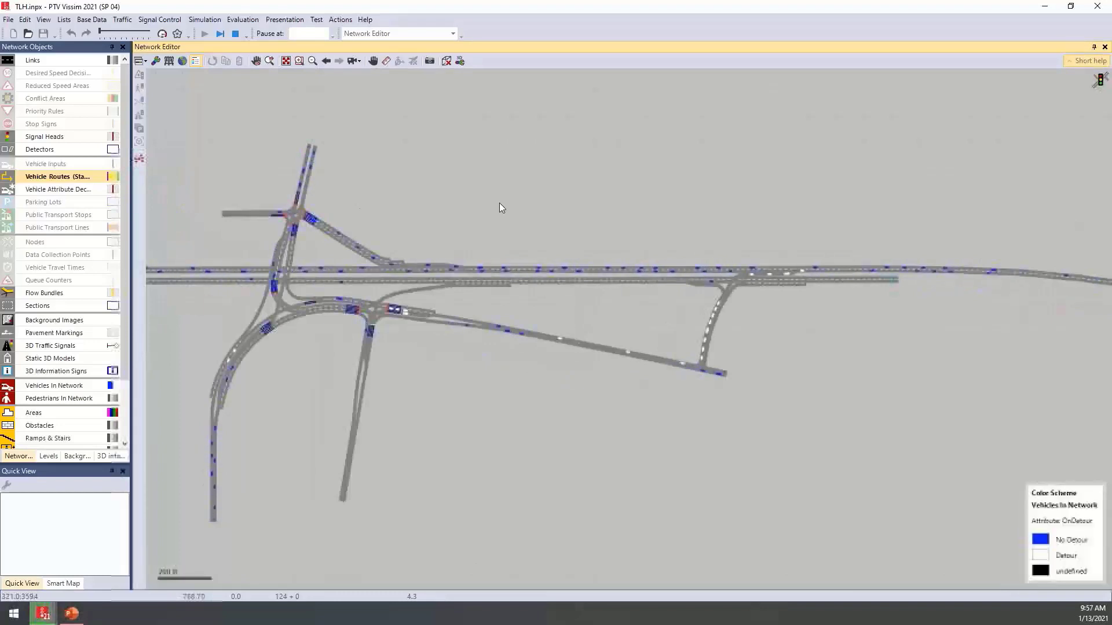